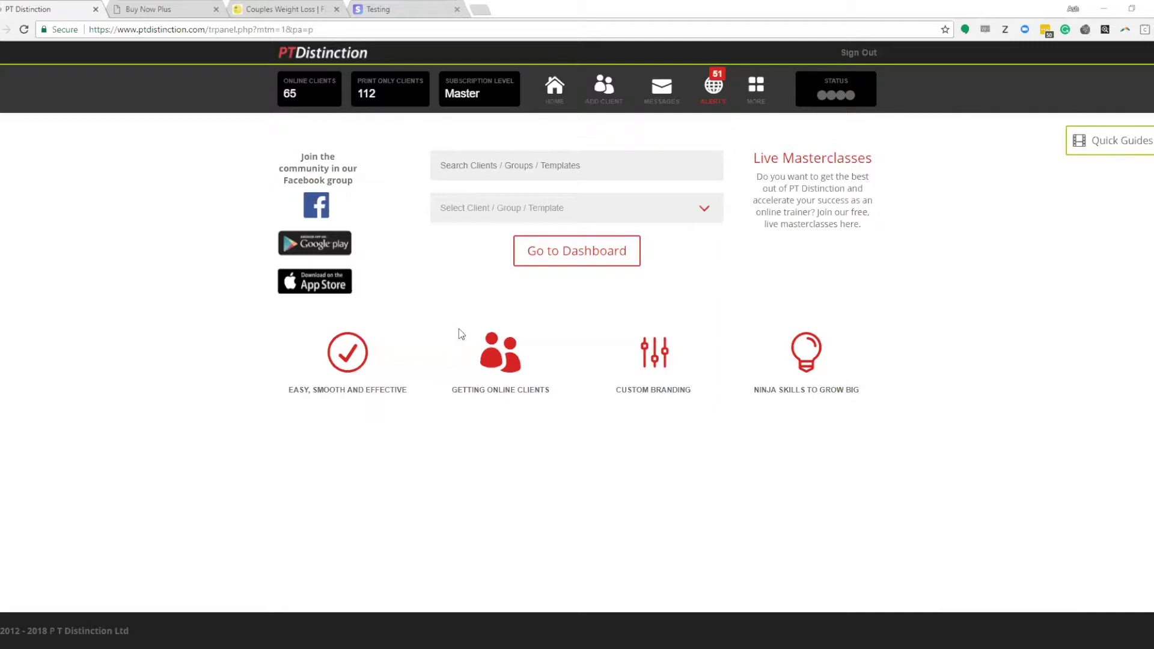
# Step: Go to Pre-loaded Client Accounts and start adding a new package
pyautogui.click(752, 90)
pyautogui.click(748, 341)
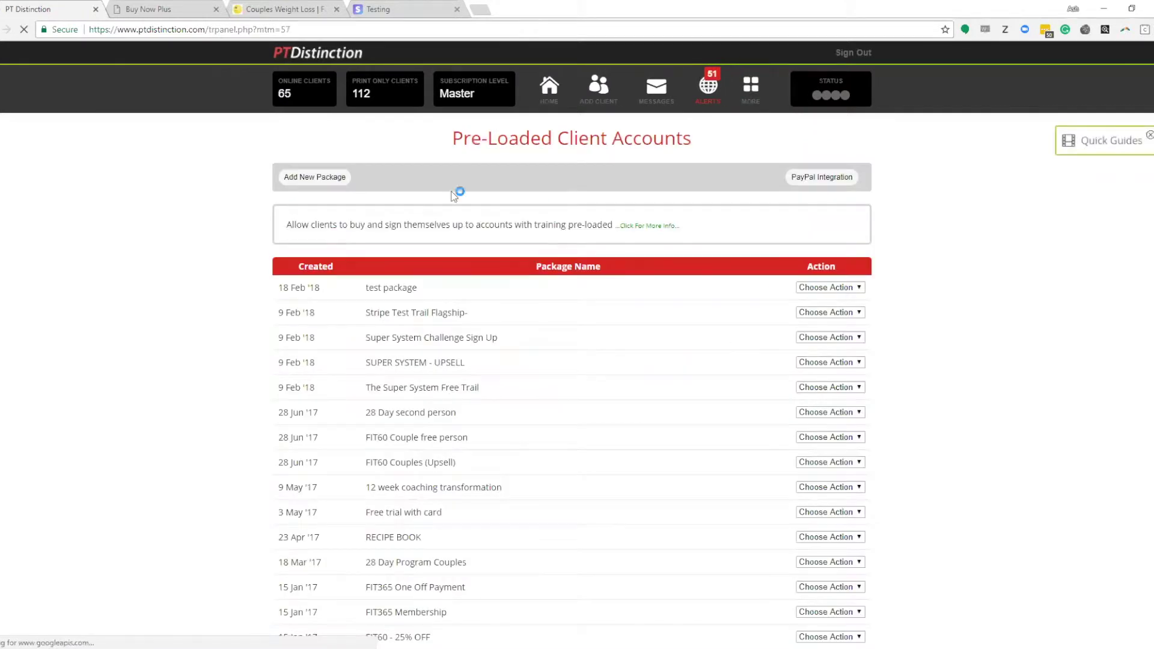
pyautogui.click(315, 180)
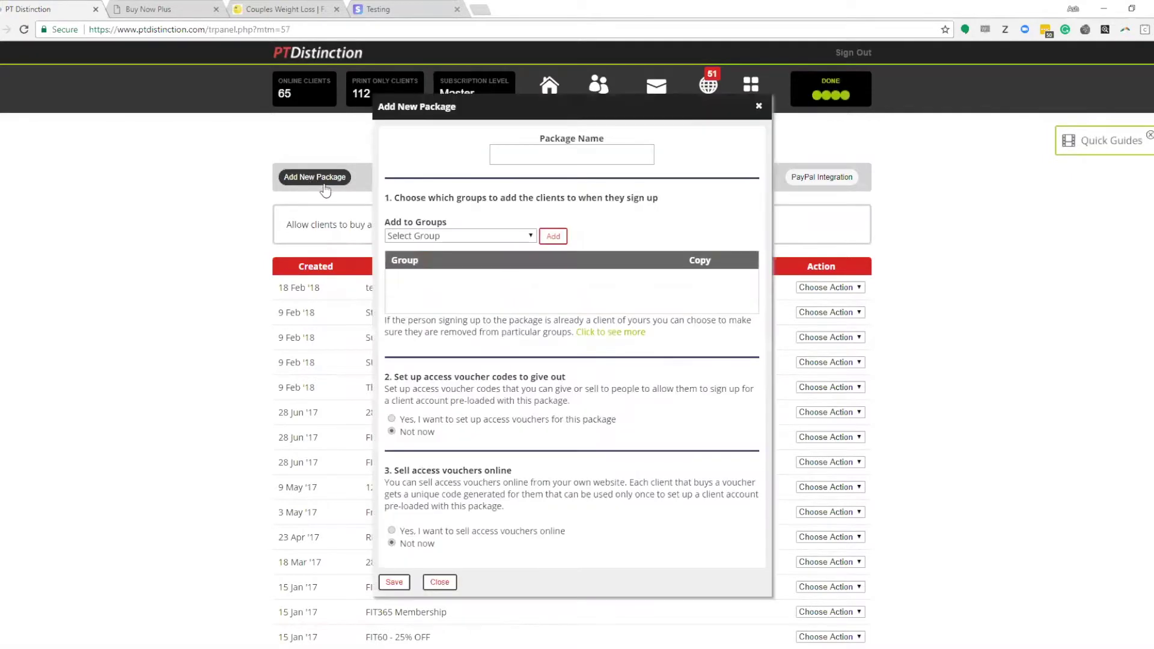
# Step: Name the package 'Stripe test' and add the 28 Day Challenge signup group
pyautogui.click(536, 158)
pyautogui.write('S')
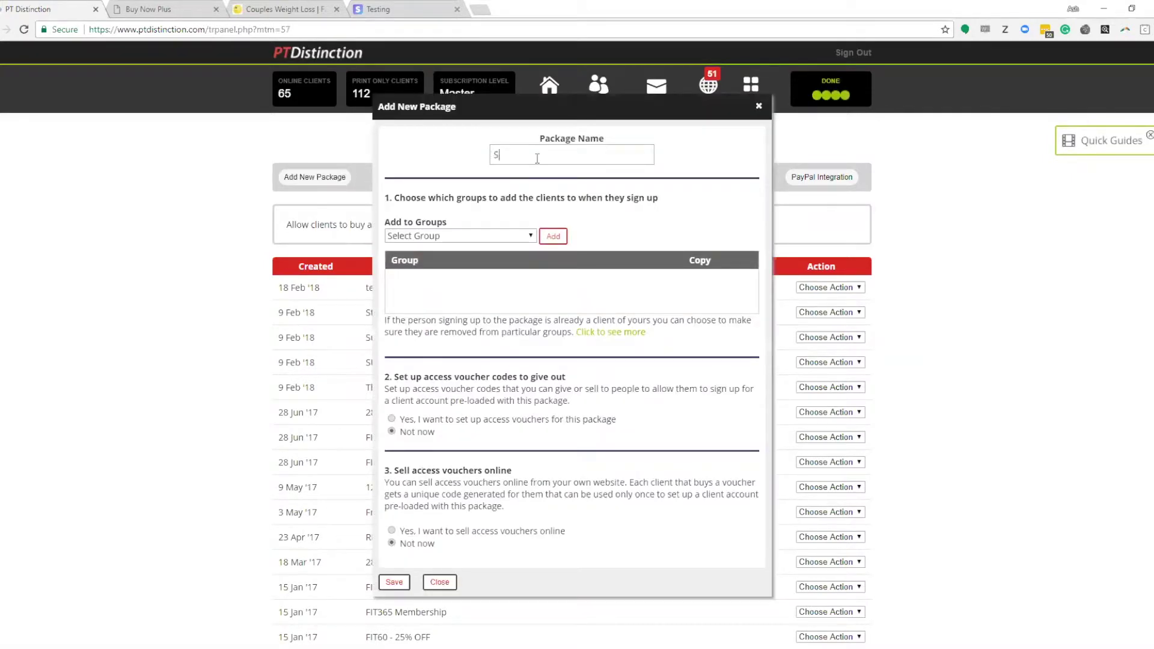
pyautogui.write('tripe test')
pyautogui.click(492, 237)
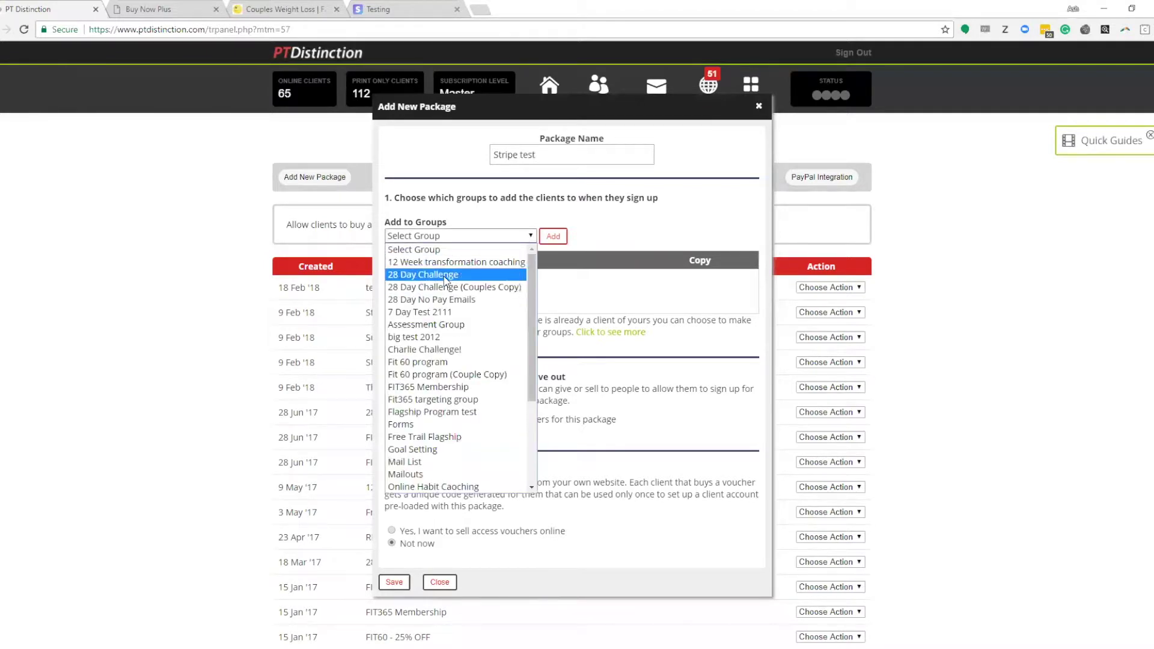
pyautogui.click(444, 275)
pyautogui.click(556, 237)
pyautogui.scroll(-3, 475, 418)
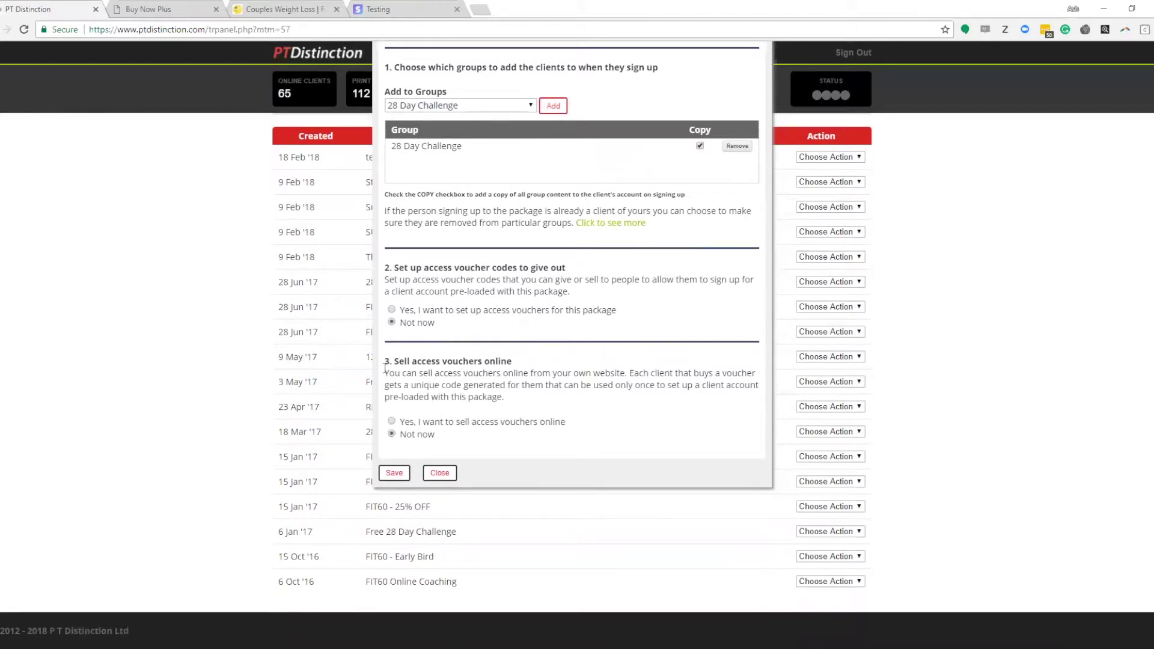
# Step: Choose to sell access vouchers online, allowing signup before adding payment details
pyautogui.click(391, 420)
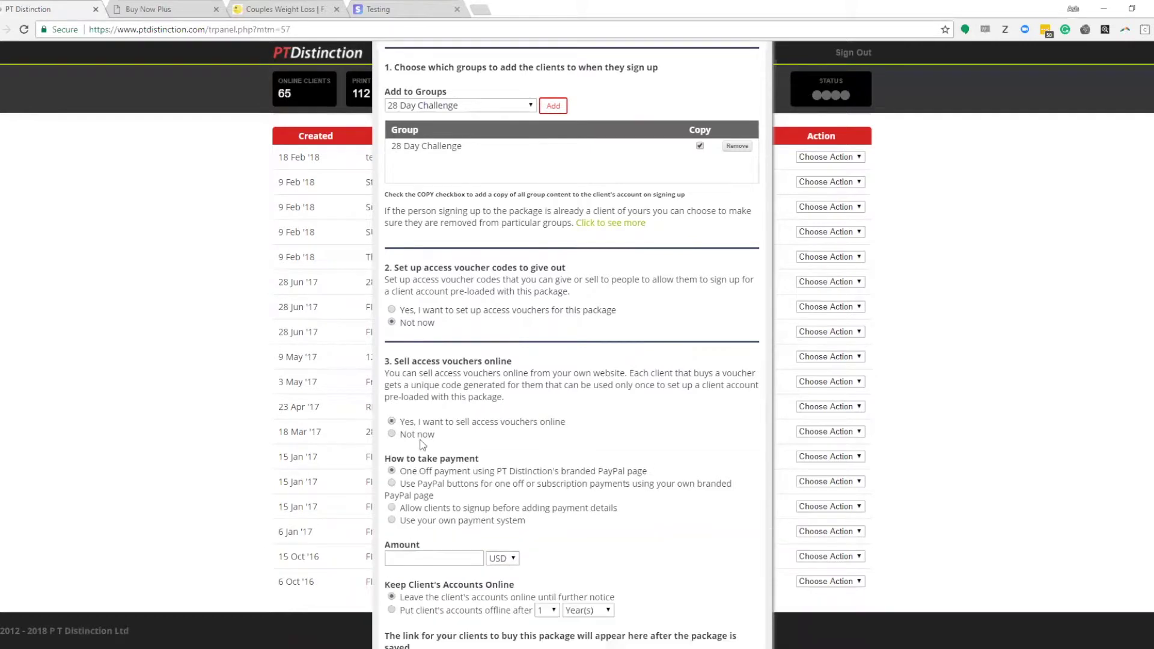
pyautogui.scroll(-1, 441, 373)
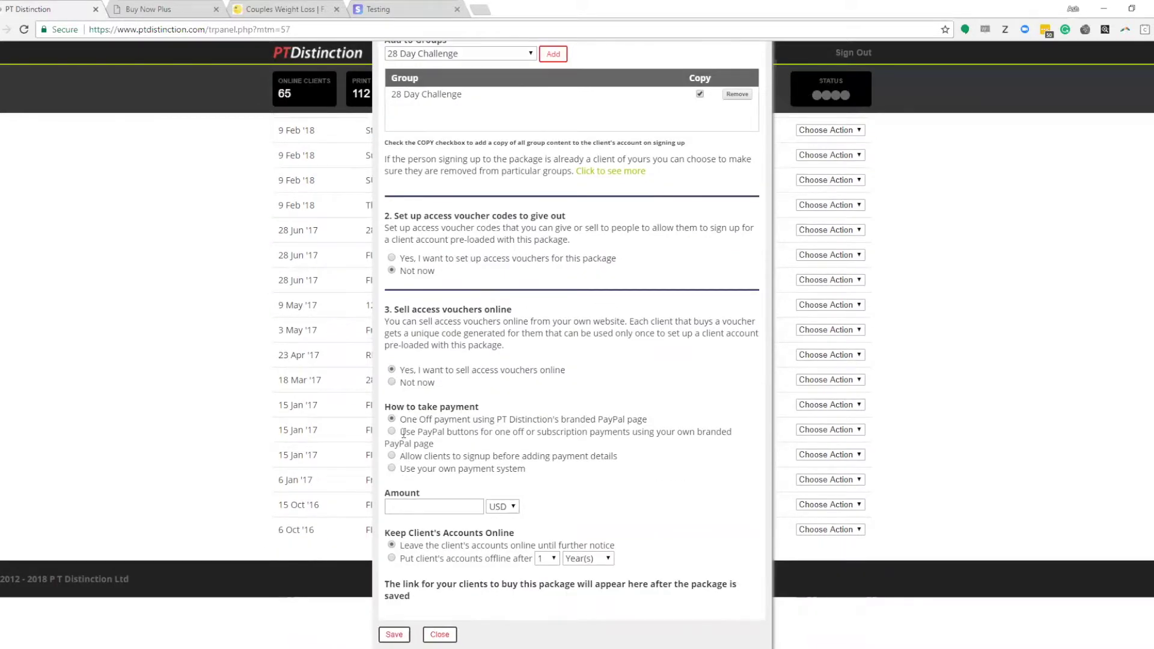
pyautogui.moveTo(401, 457); pyautogui.dragTo(620, 459)
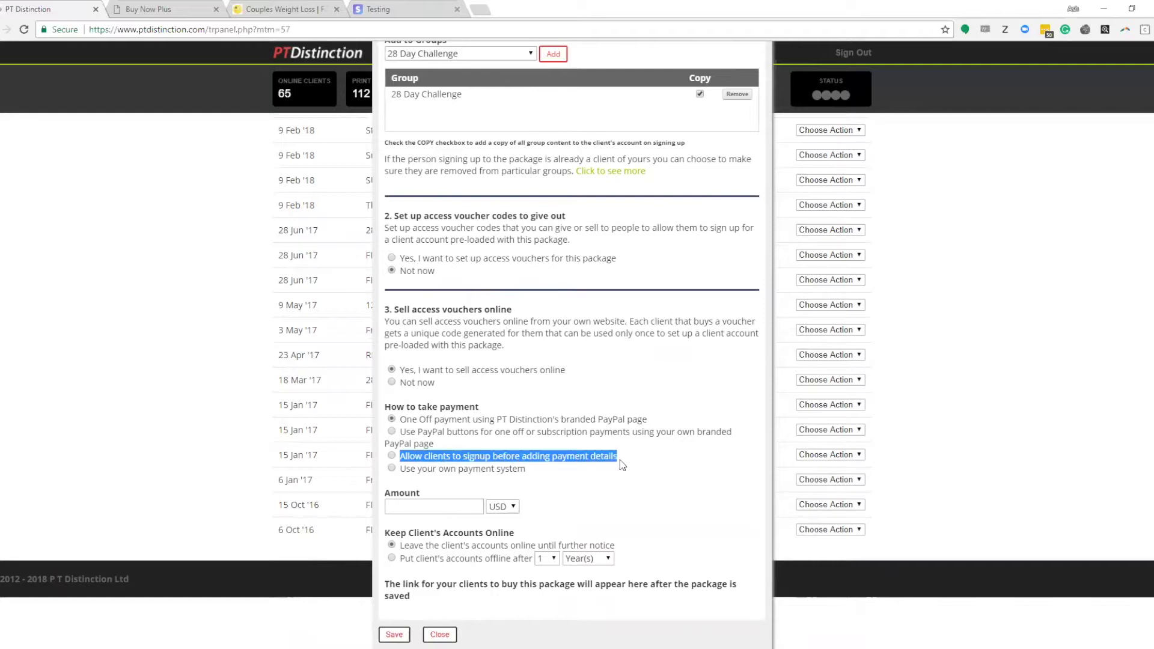
pyautogui.click(392, 456)
pyautogui.scroll(-6, 586, 414)
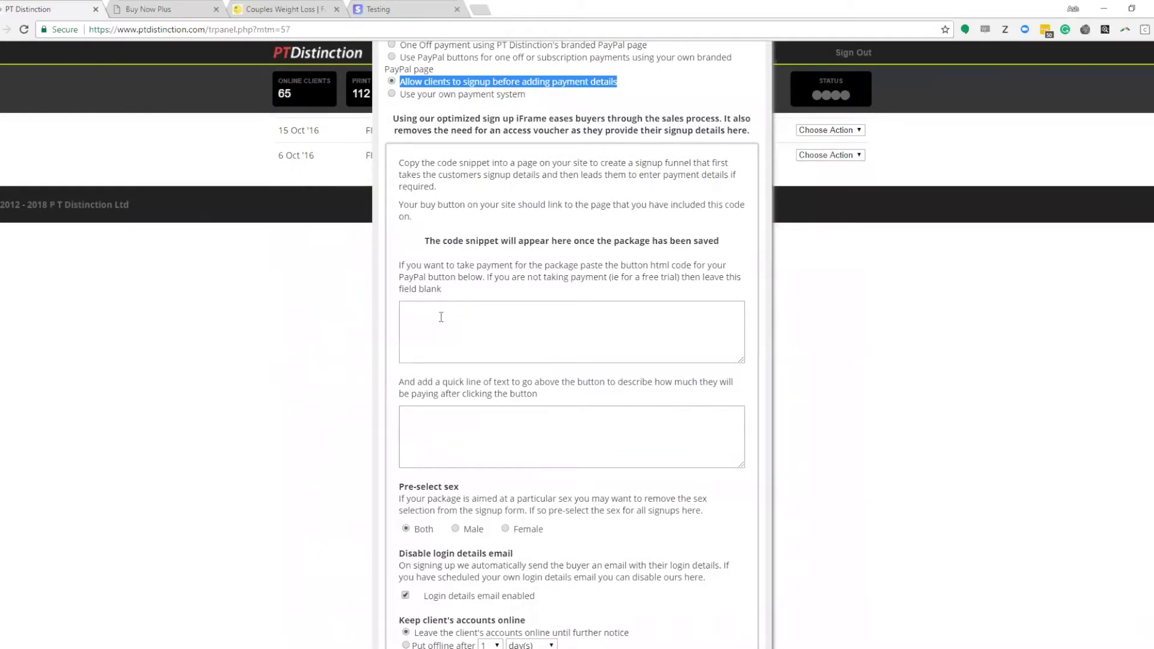
pyautogui.click(444, 315)
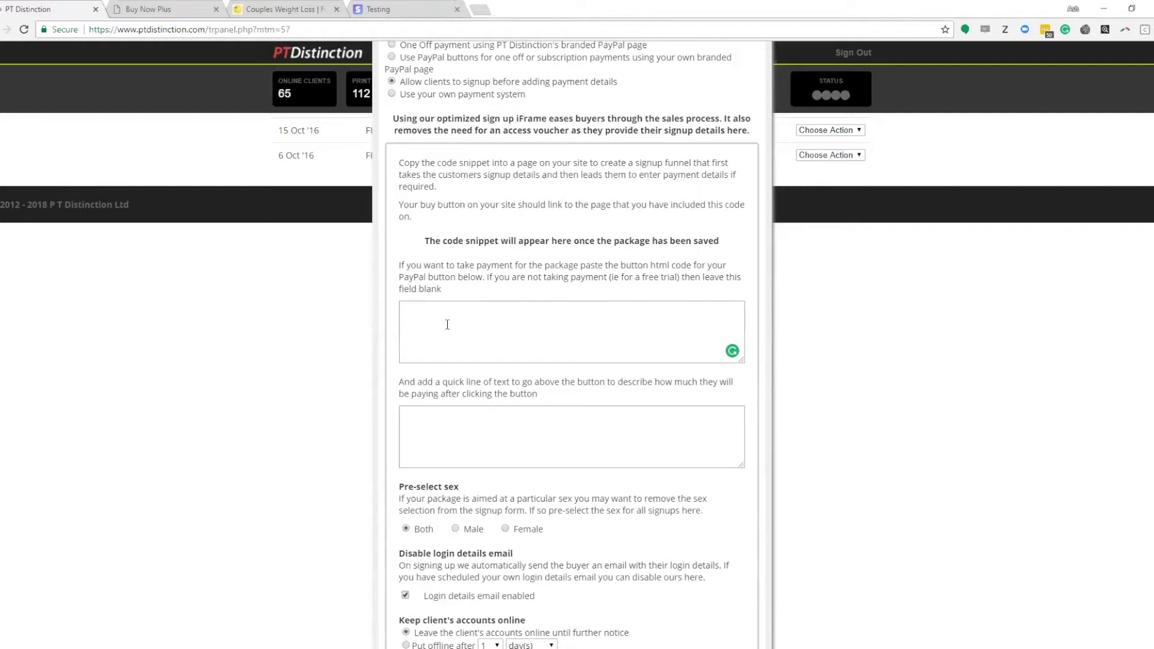
# Step: Switch to the Buy Now Plus tab and close its newsletter popup
pyautogui.click(150, 9)
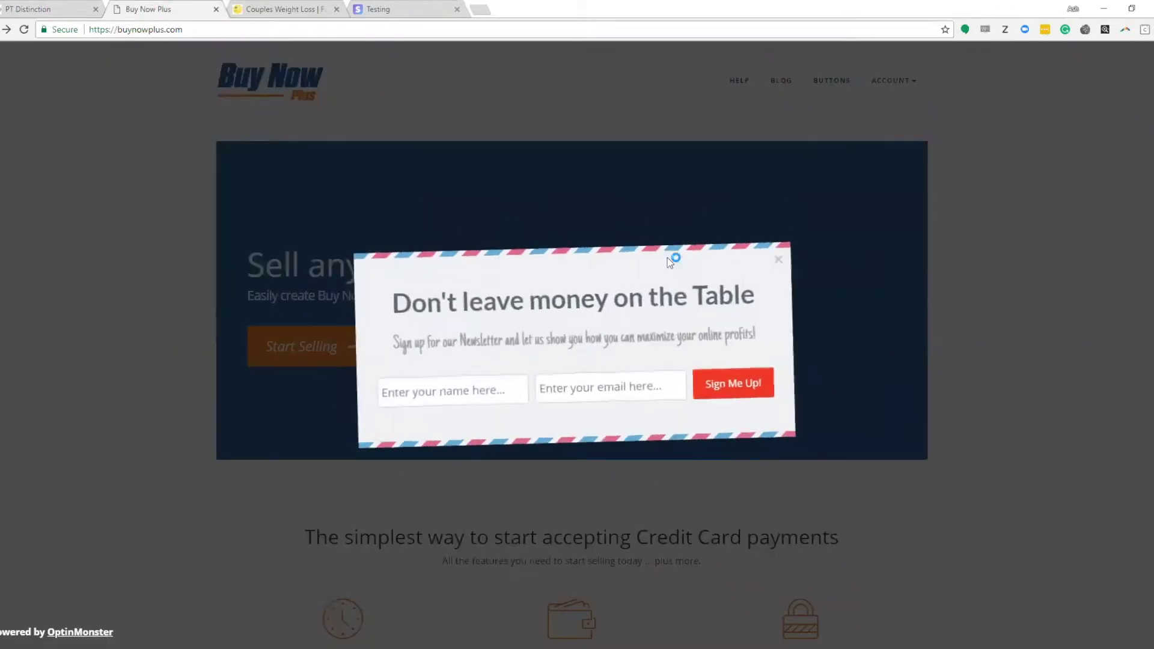
pyautogui.click(778, 265)
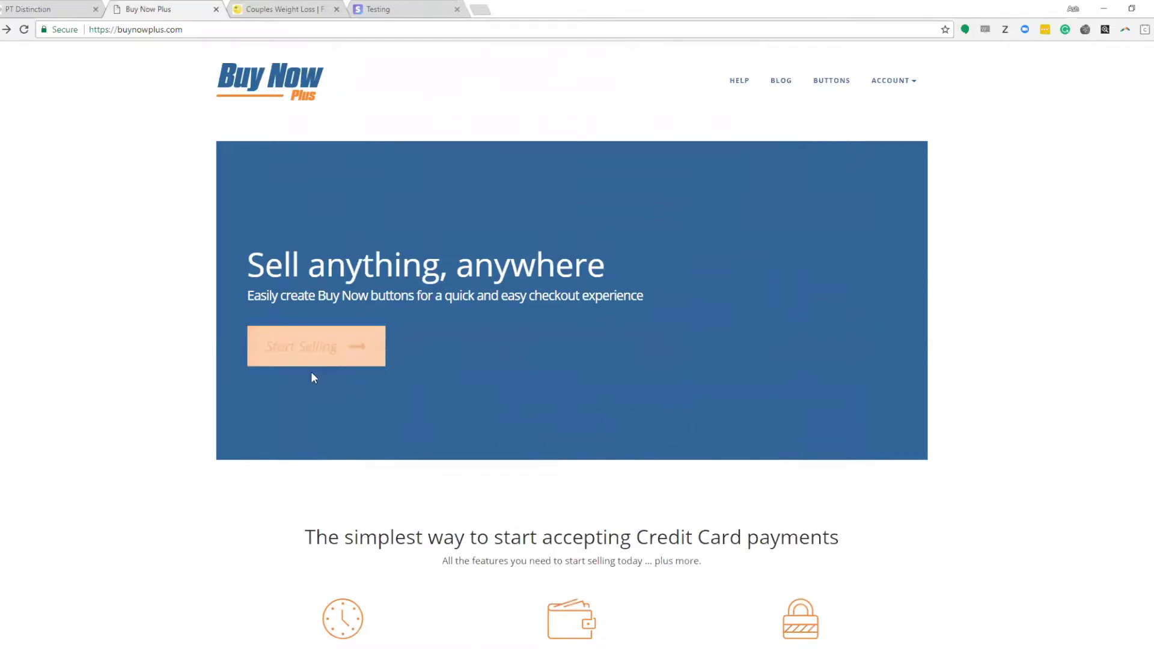
# Step: Start selling on Buy Now Plus and authorise it to connect the Stripe account
pyautogui.click(312, 353)
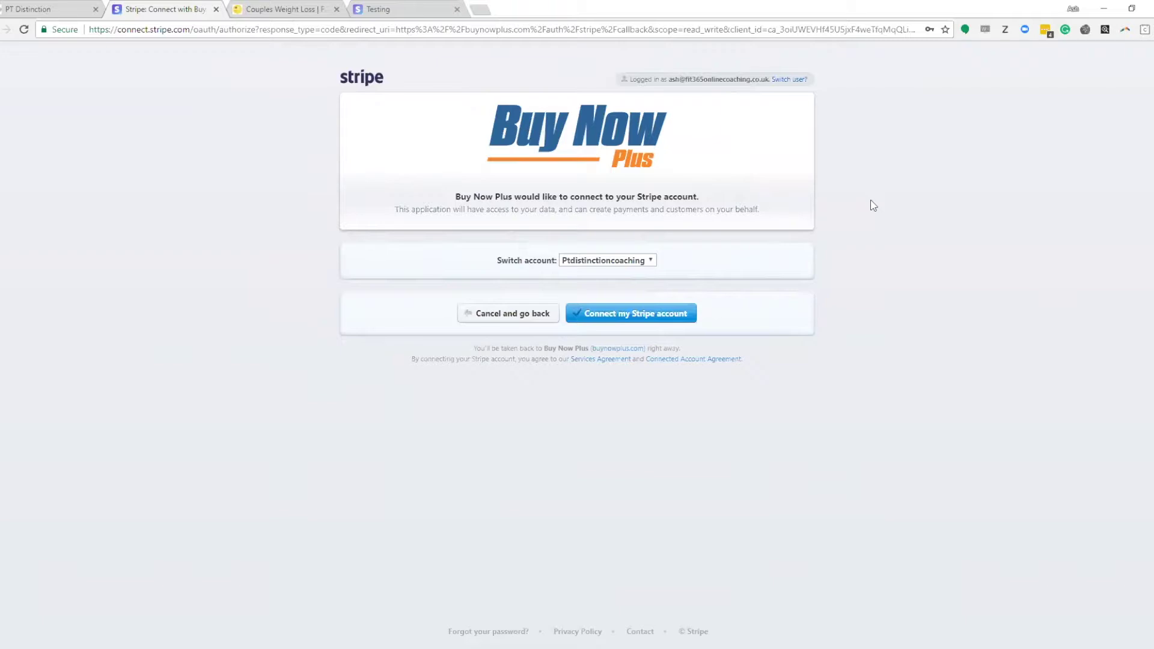
pyautogui.click(629, 319)
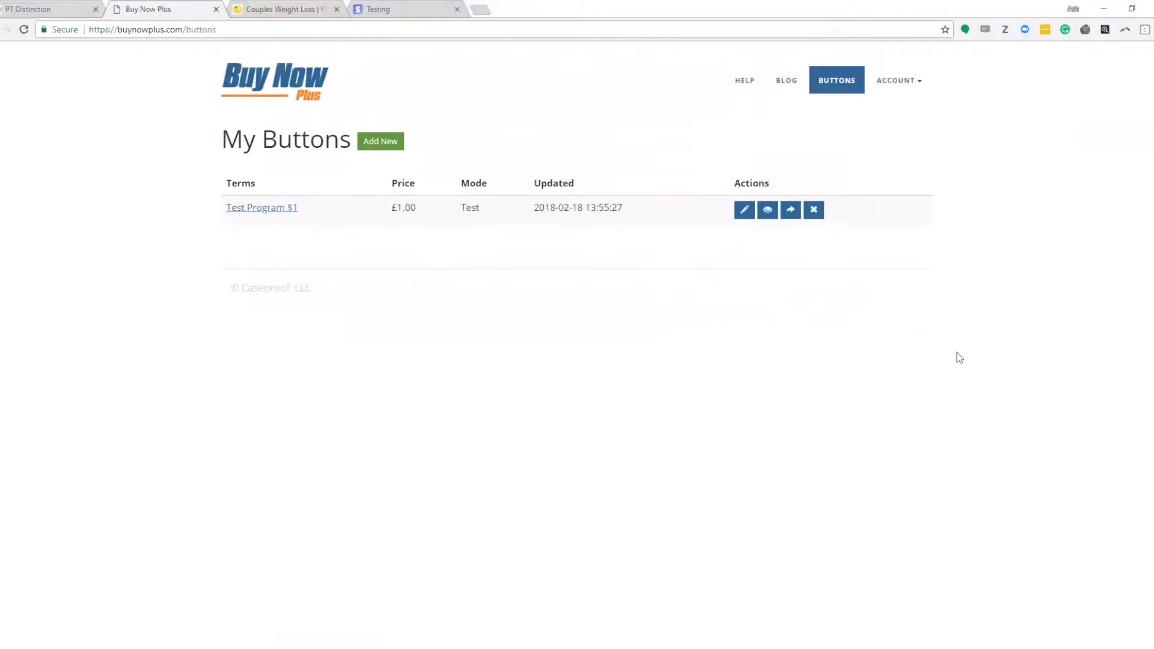
# Step: Start a new buy button and enter the terms title 'Stripe Test $50'
pyautogui.click(381, 142)
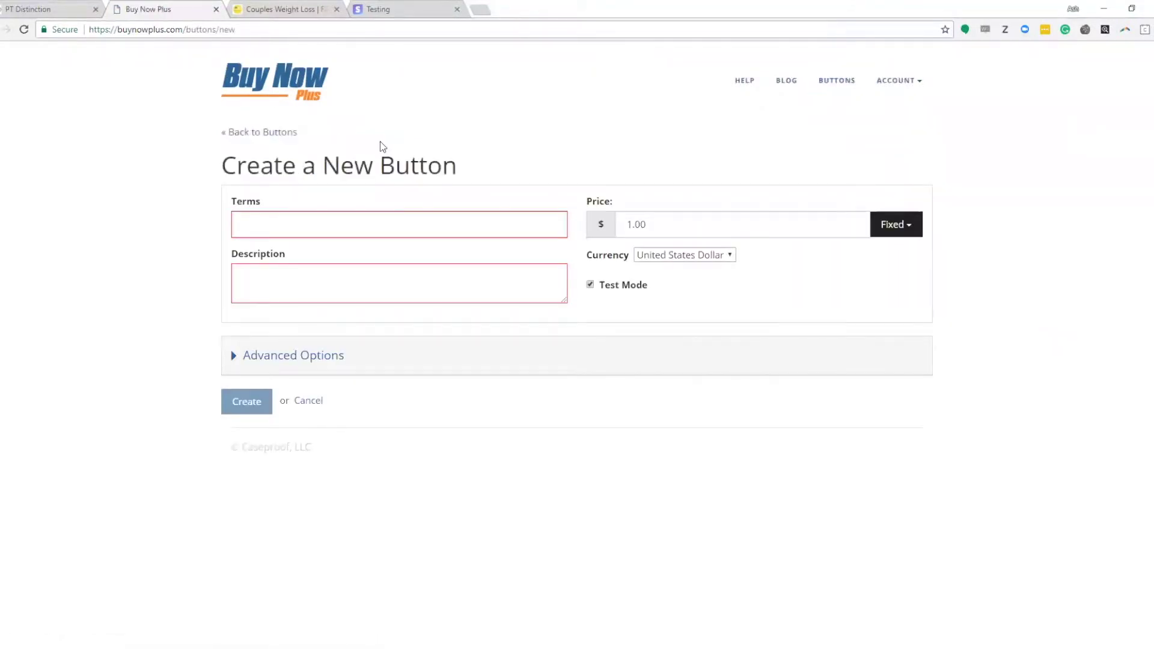
pyautogui.click(342, 224)
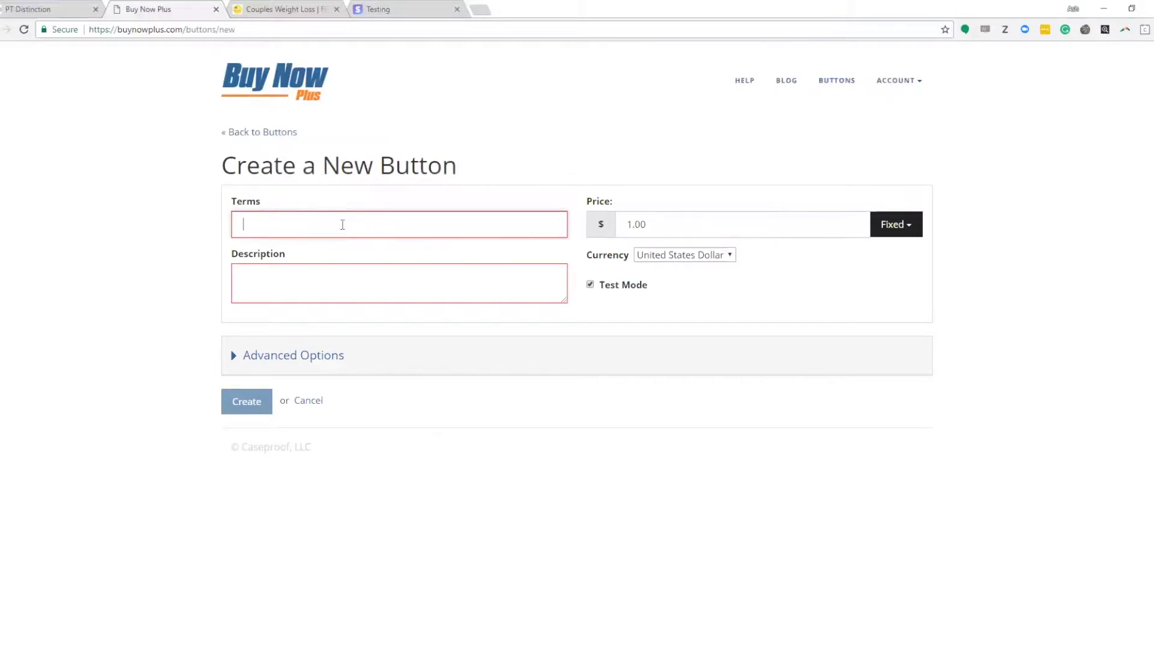
pyautogui.write('tripe')
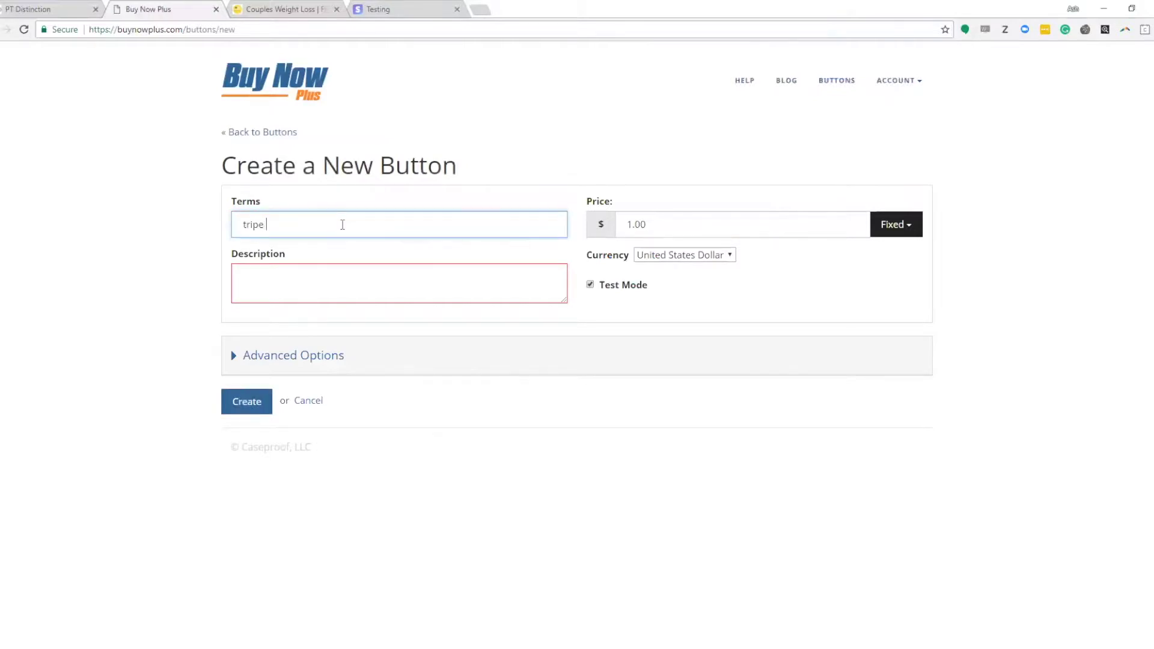
pyautogui.press('BackSpace')
pyautogui.press('BackSpace')
pyautogui.press('BackSpace')
pyautogui.press('BackSpace')
pyautogui.press('BackSpace')
pyautogui.press('BackSpace')
pyautogui.write('s')
pyautogui.press('BackSpace')
pyautogui.write('Strei')
pyautogui.press('BackSpace')
pyautogui.press('BackSpace')
pyautogui.write('ipe Test $50')
# Step: Set the price to 50.00 in British Pounds
pyautogui.click(630, 225)
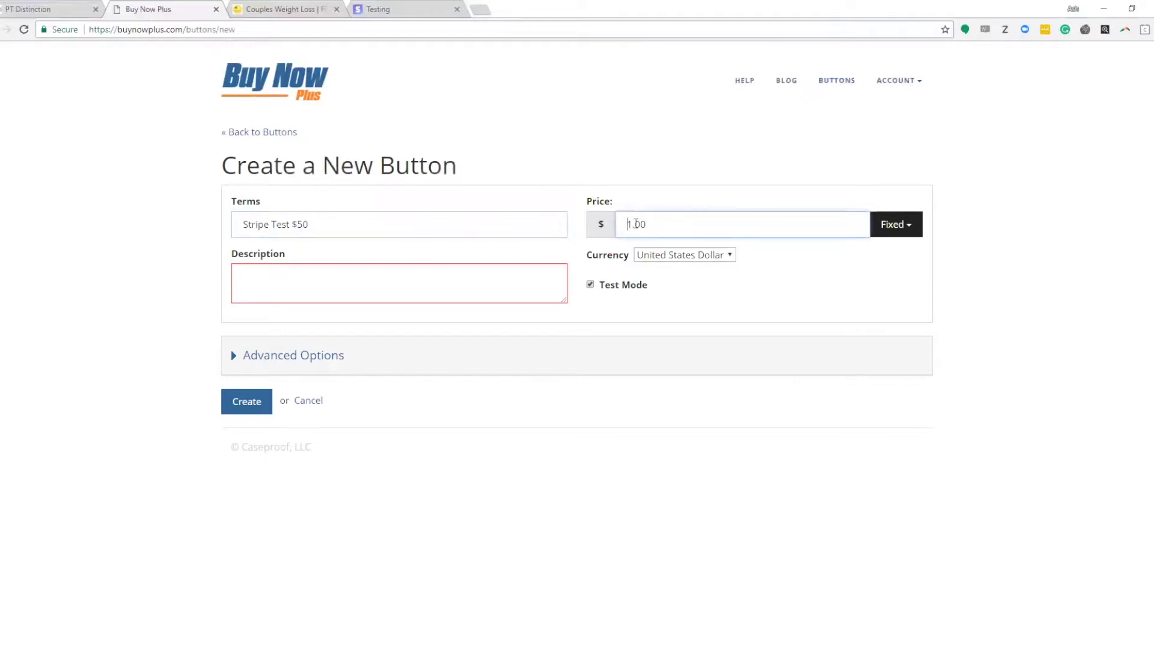
pyautogui.write('5')
pyautogui.press('Delete')
pyautogui.write('0')
pyautogui.click(729, 255)
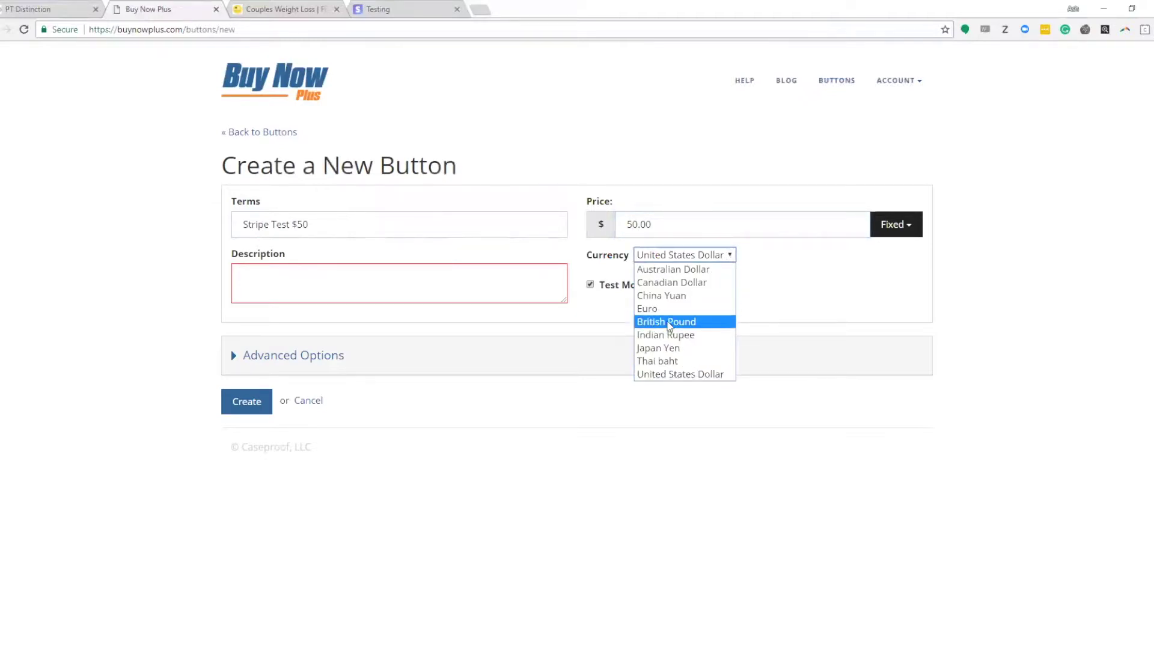
pyautogui.click(668, 322)
# Step: Replace the dollar sign in the title, making it 'Stripe Test £50'
pyautogui.click(298, 225)
pyautogui.press('BackSpace')
pyautogui.write('£')
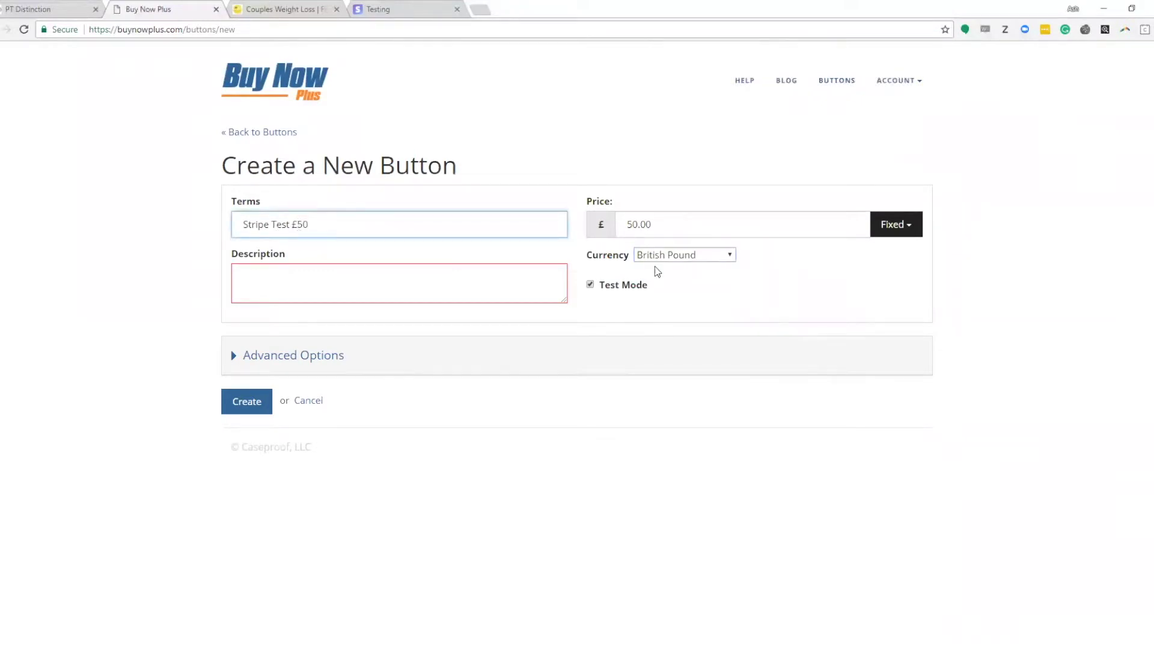
pyautogui.click(821, 277)
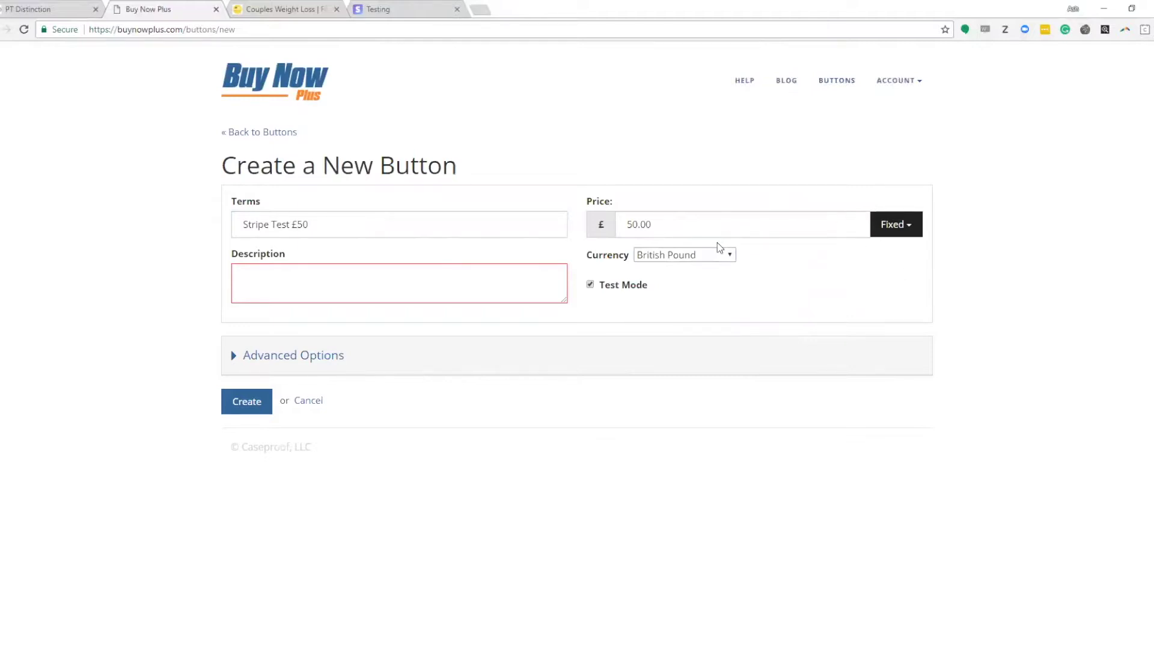
# Step: Keep the price fixed and fill the description with placeholder text 'skfhsdjfhfkjshg'
pyautogui.click(894, 228)
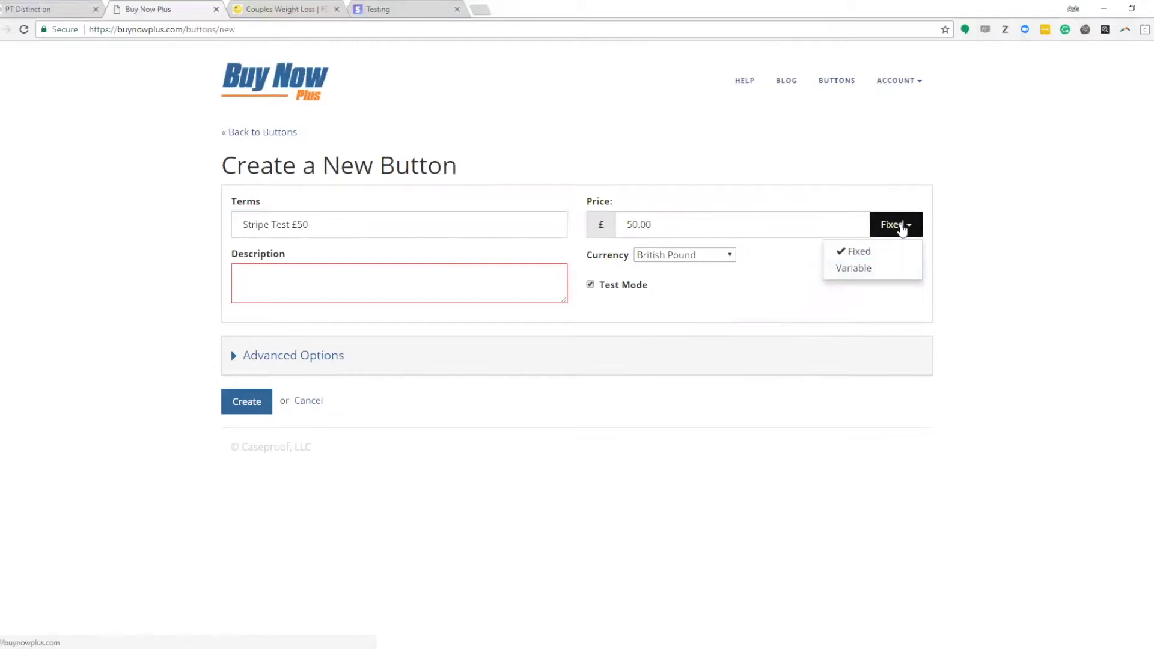
pyautogui.click(901, 229)
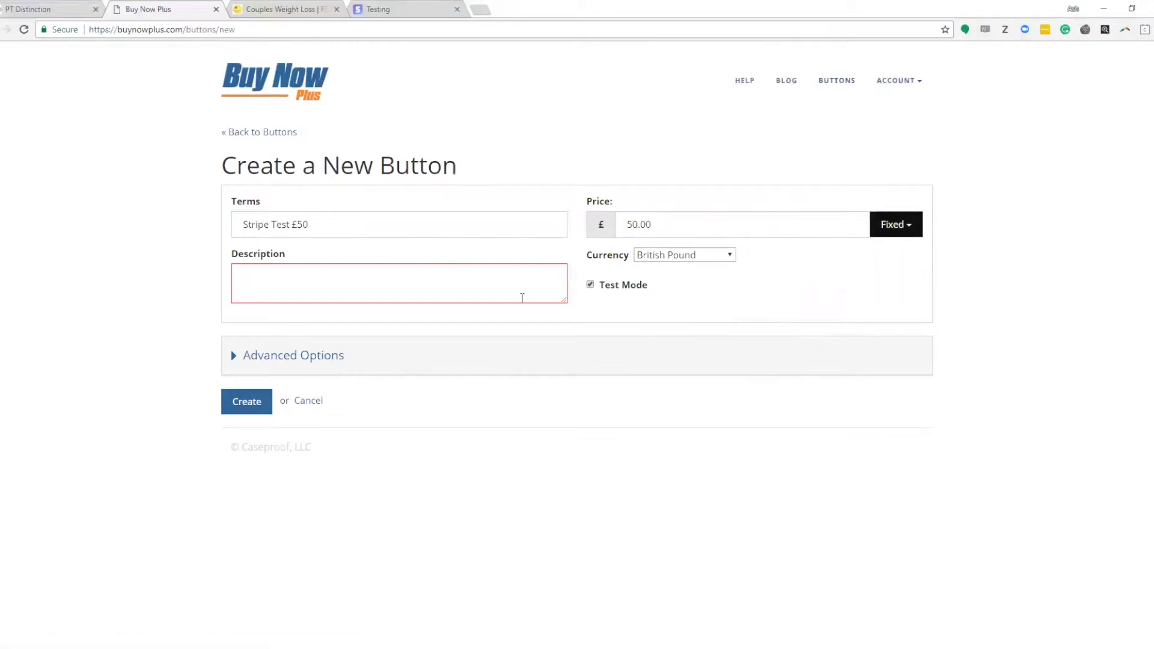
pyautogui.click(470, 300)
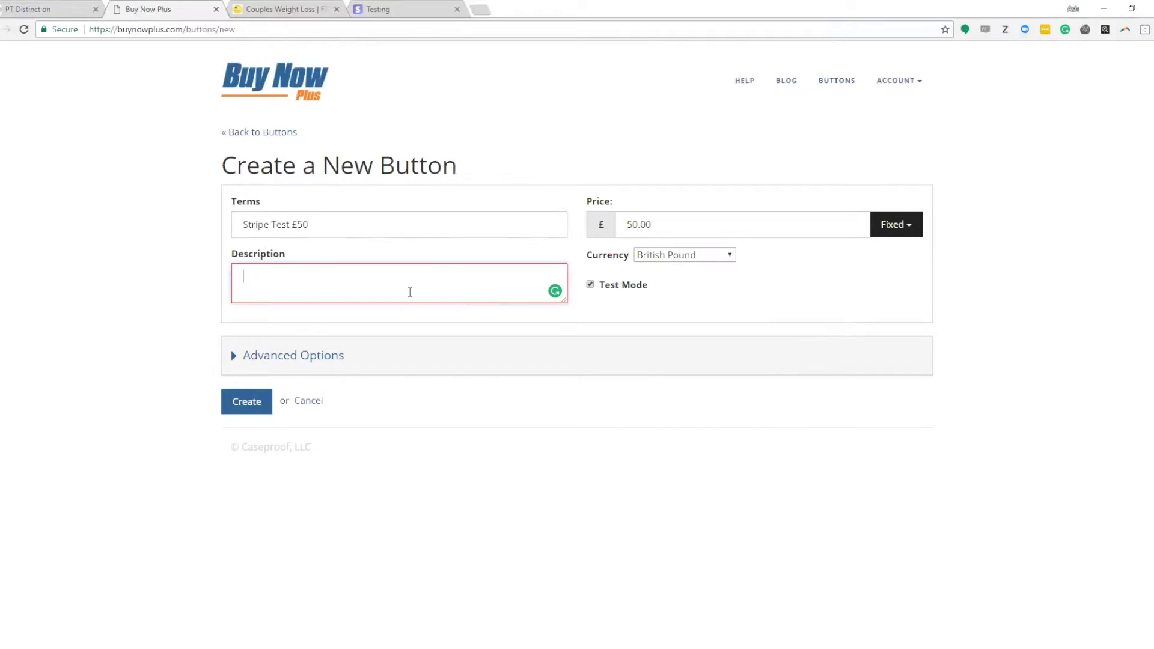
pyautogui.write('skfhsdjfhfkjshg')
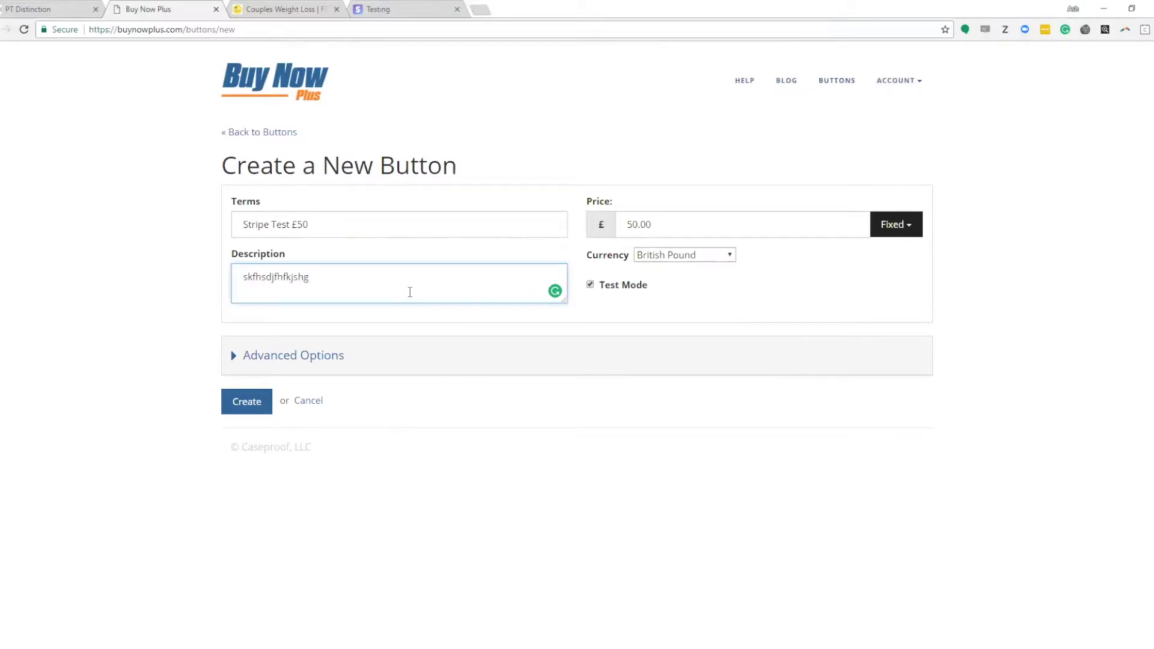
pyautogui.click(760, 298)
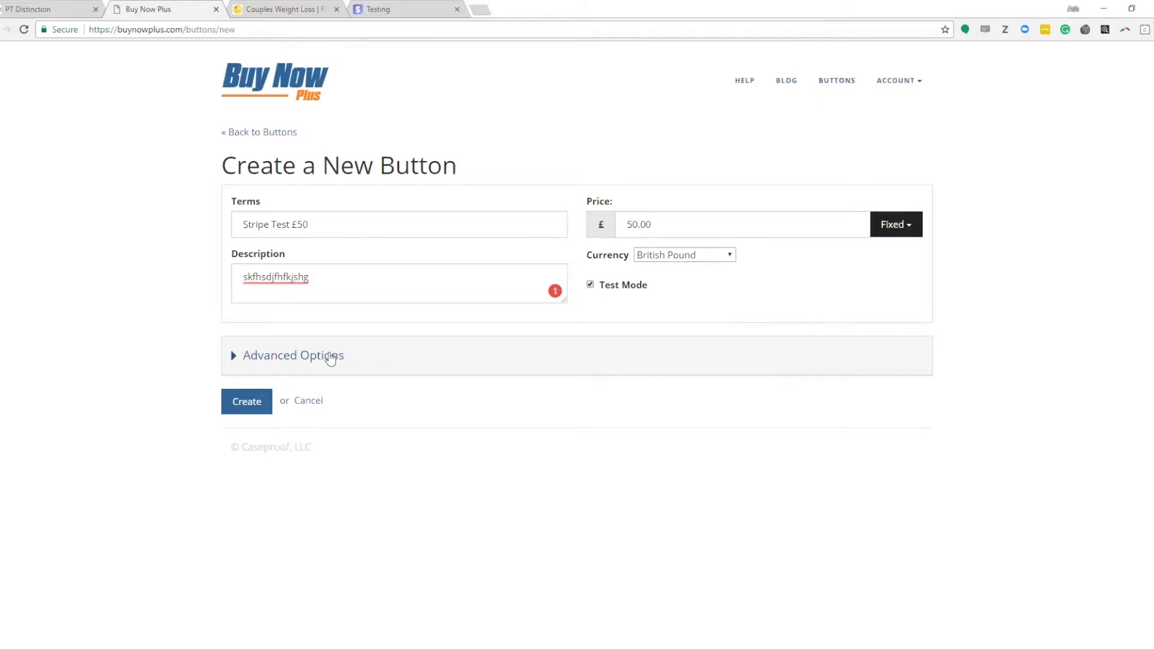
# Step: Expand the advanced options and set the button text to 'Buy Now'
pyautogui.click(287, 357)
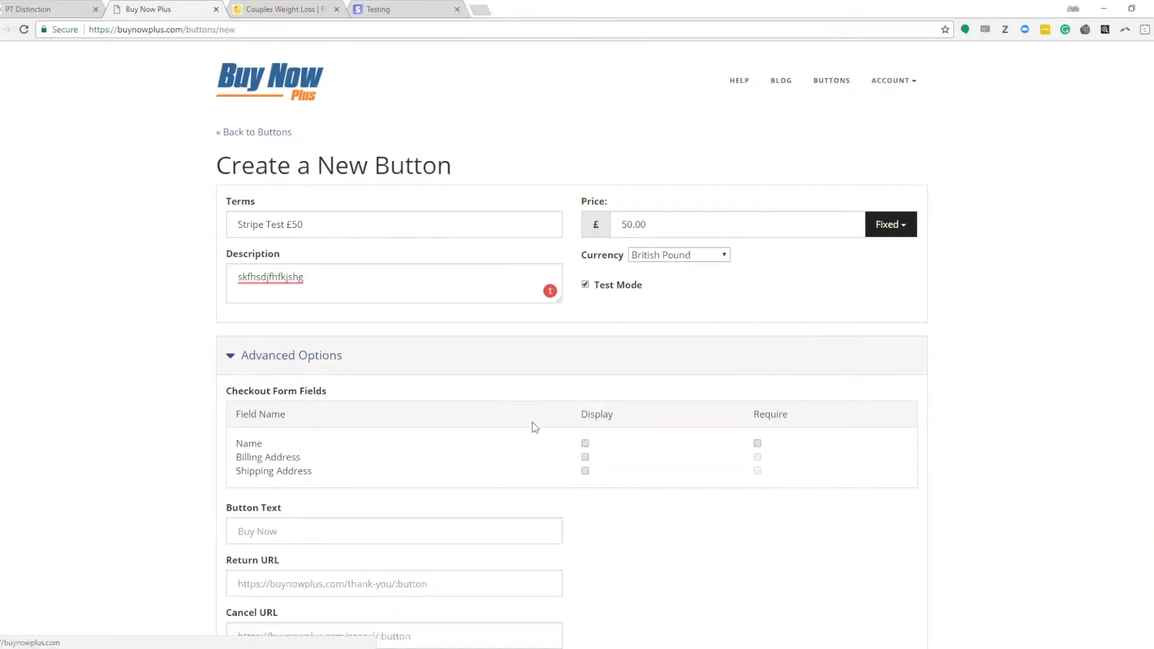
pyautogui.scroll(-3, 534, 427)
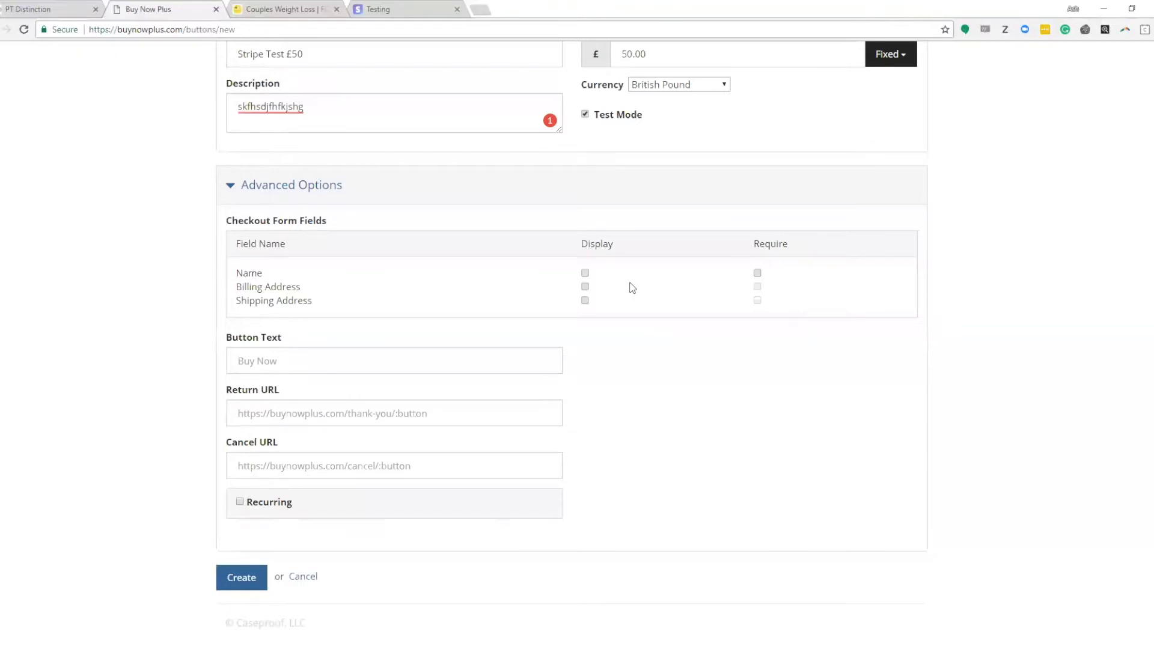
pyautogui.click(329, 364)
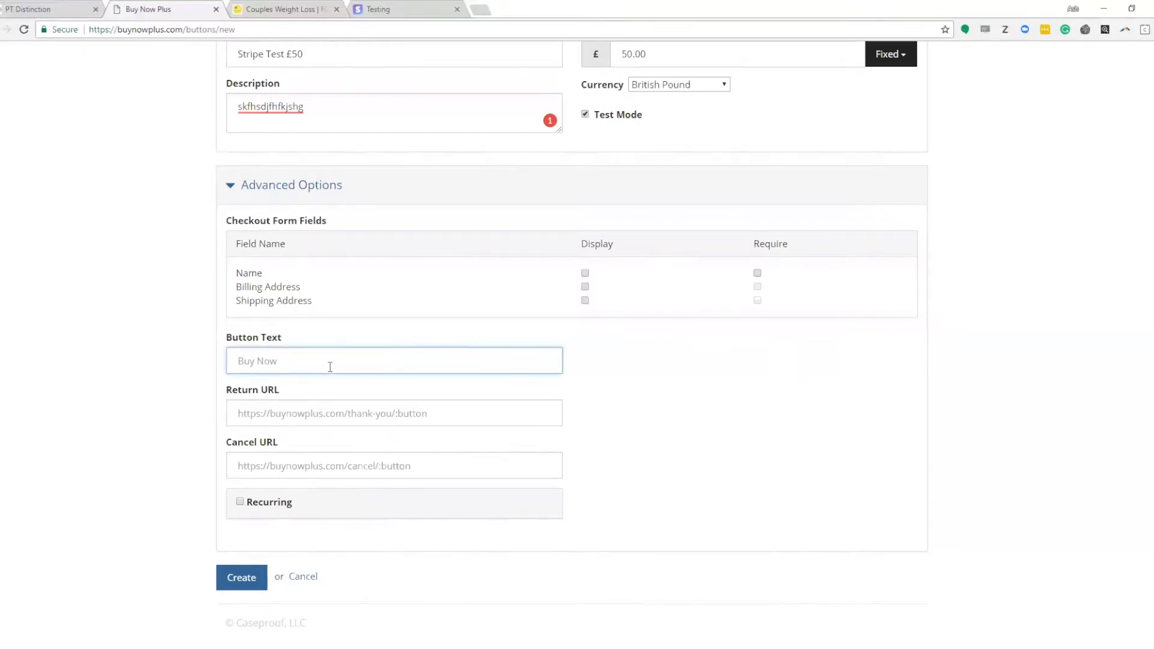
pyautogui.write('Buy Now')
# Step: Copy the FIT365 login page address and paste it as the button's Return URL
pyautogui.click(282, 9)
pyautogui.click(285, 30)
pyautogui.press('Escape')
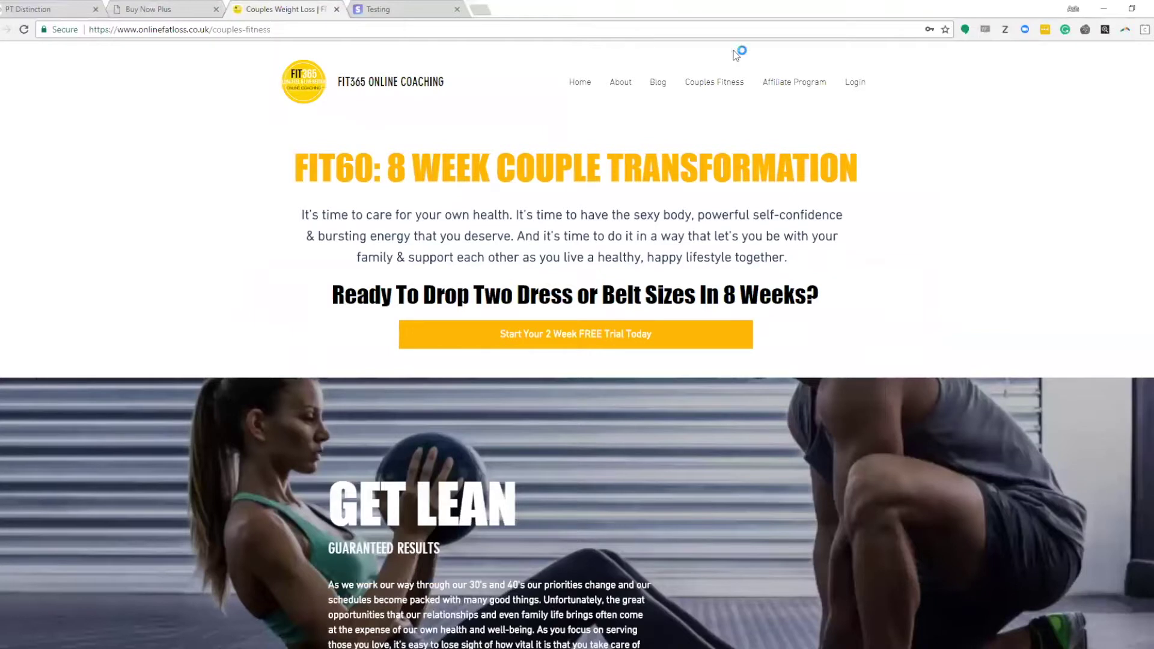
pyautogui.click(857, 84)
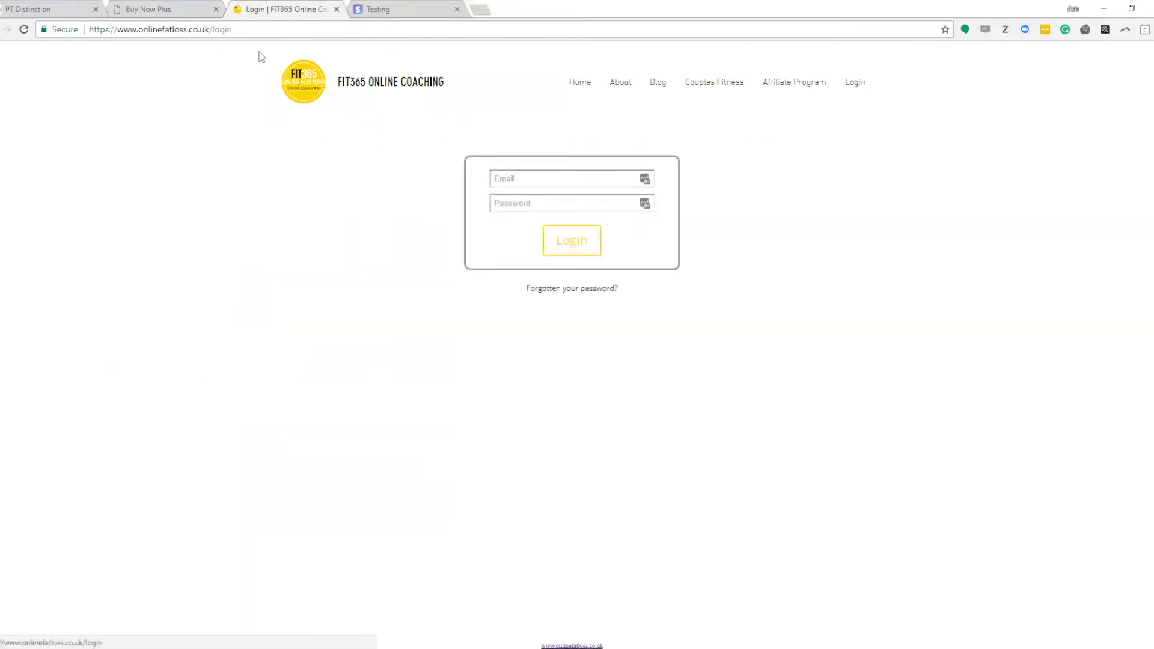
pyautogui.click(197, 35)
pyautogui.rightClick(197, 35)
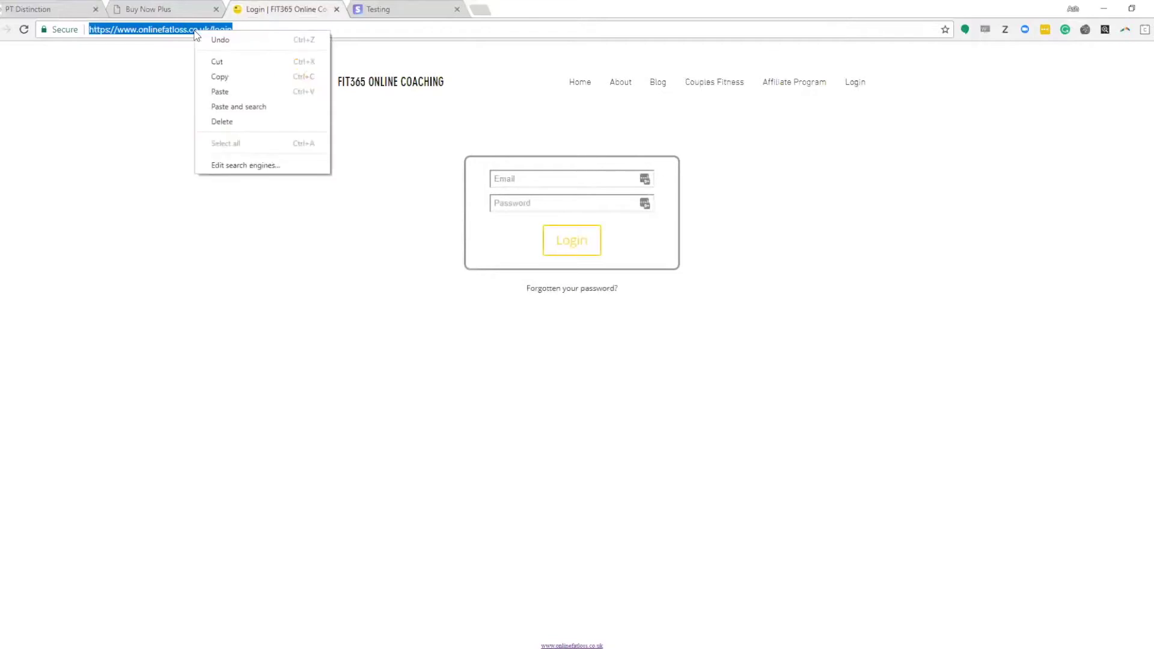
pyautogui.click(223, 77)
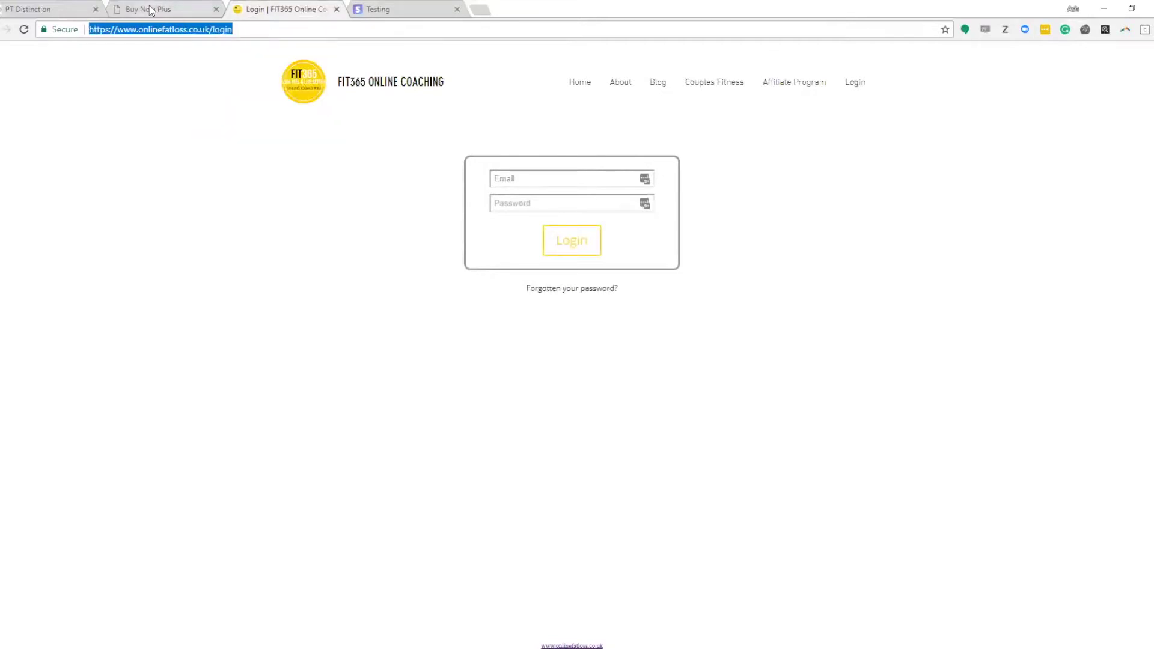
pyautogui.click(157, 9)
pyautogui.rightClick(270, 420)
pyautogui.click(303, 492)
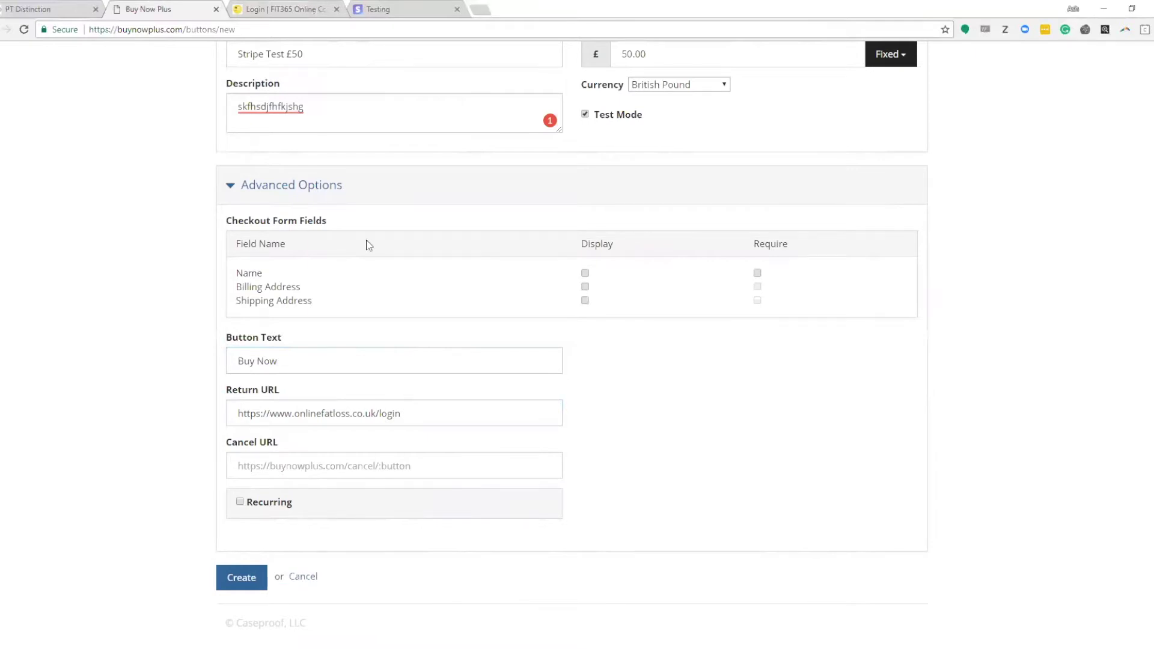
# Step: Copy the FIT365 Couples Fitness page address and return to the button form
pyautogui.click(258, 11)
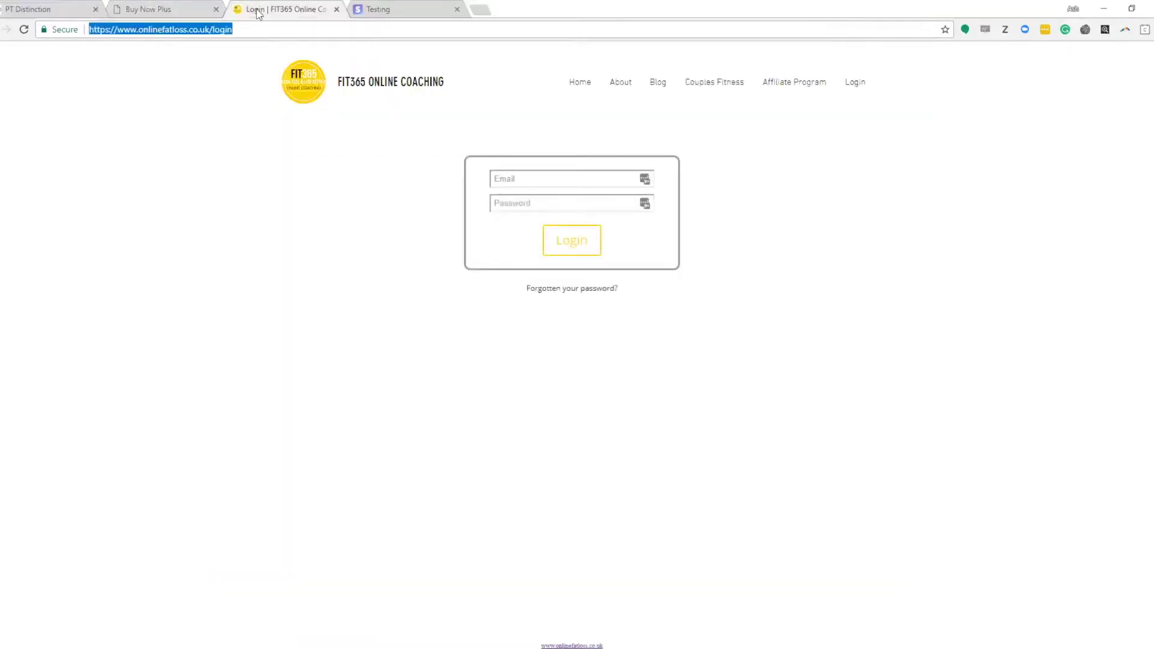
pyautogui.click(701, 86)
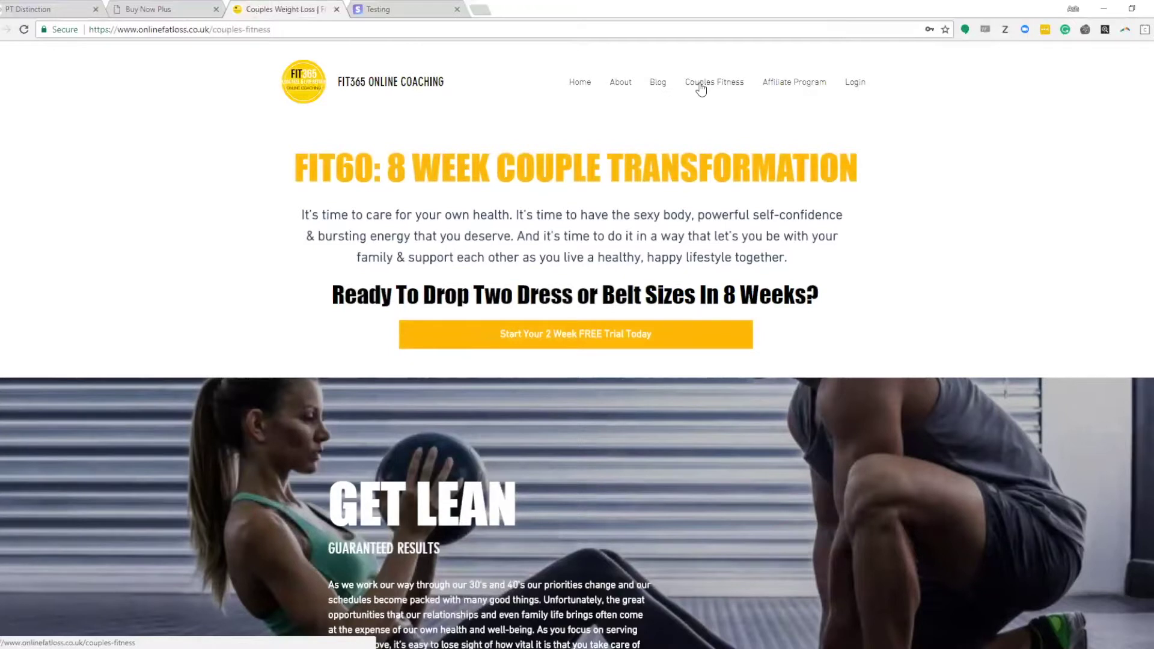
pyautogui.click(235, 34)
pyautogui.rightClick(235, 35)
pyautogui.click(249, 75)
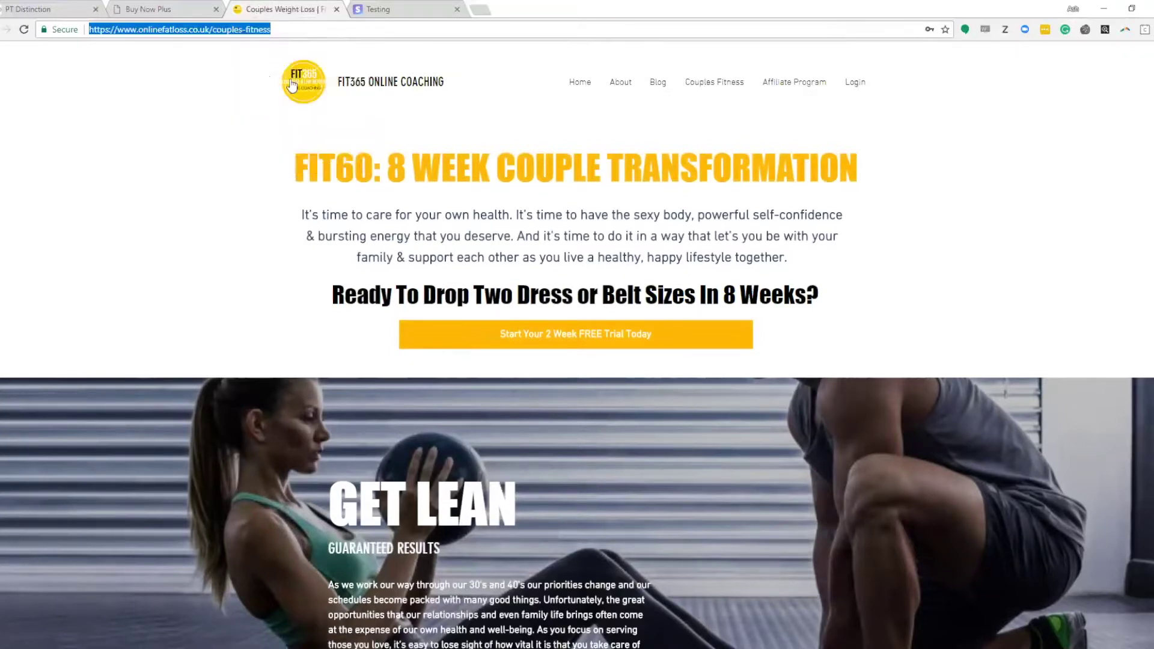
pyautogui.click(84, 9)
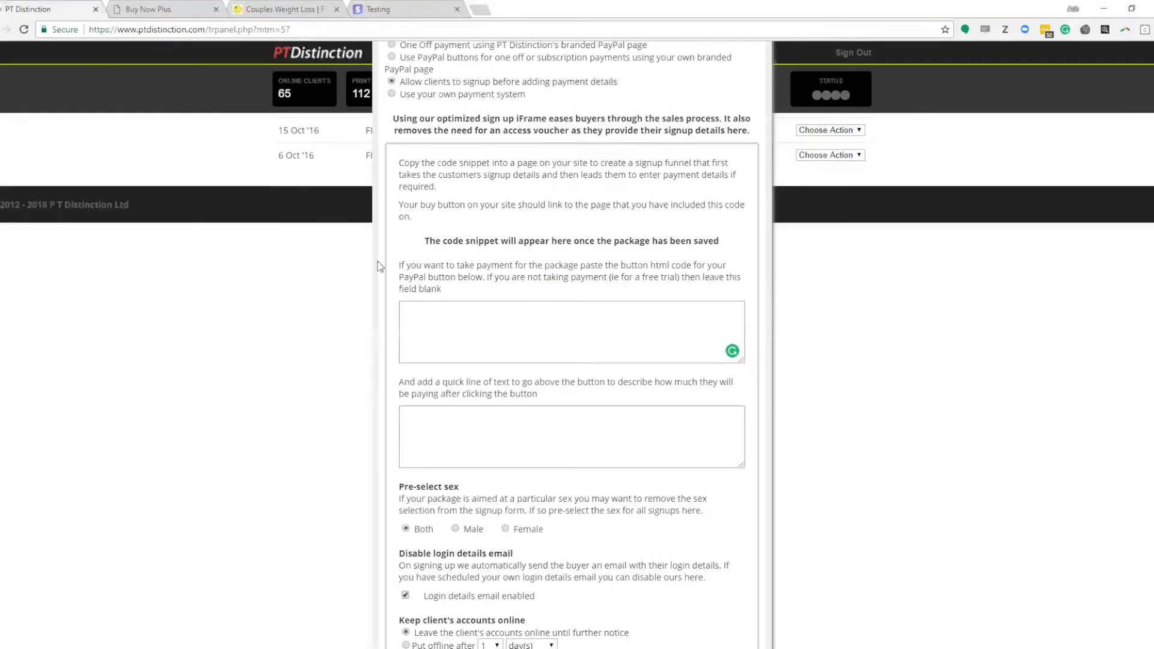
pyautogui.click(144, 10)
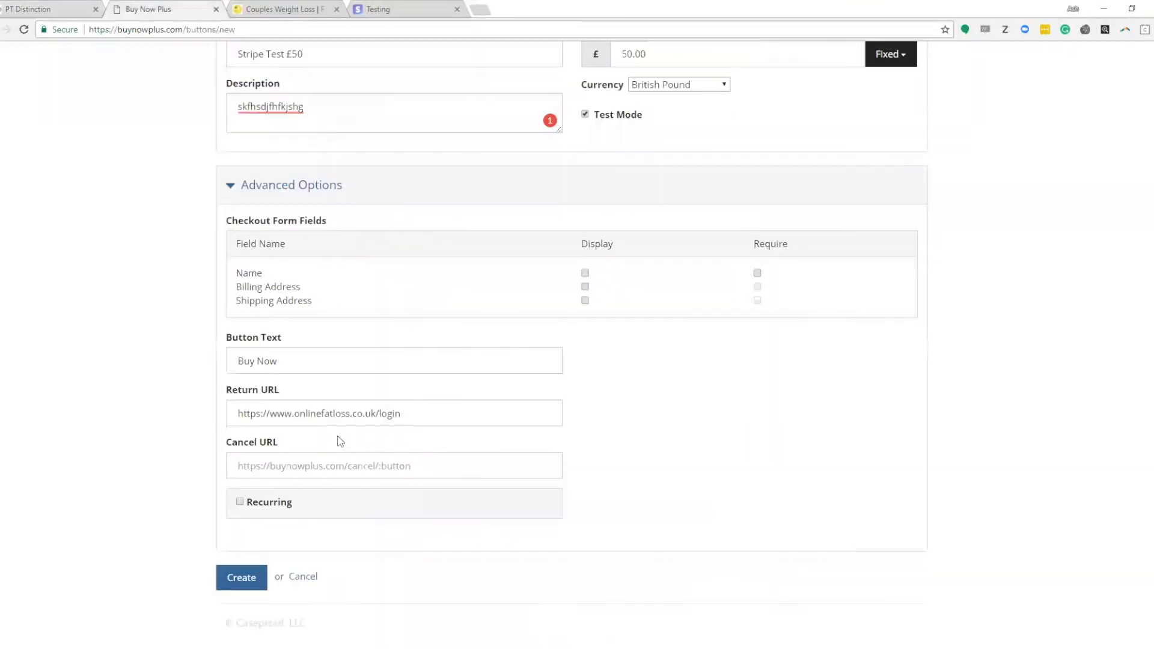
# Step: Paste the Couples Fitness address as the Cancel URL
pyautogui.rightClick(284, 467)
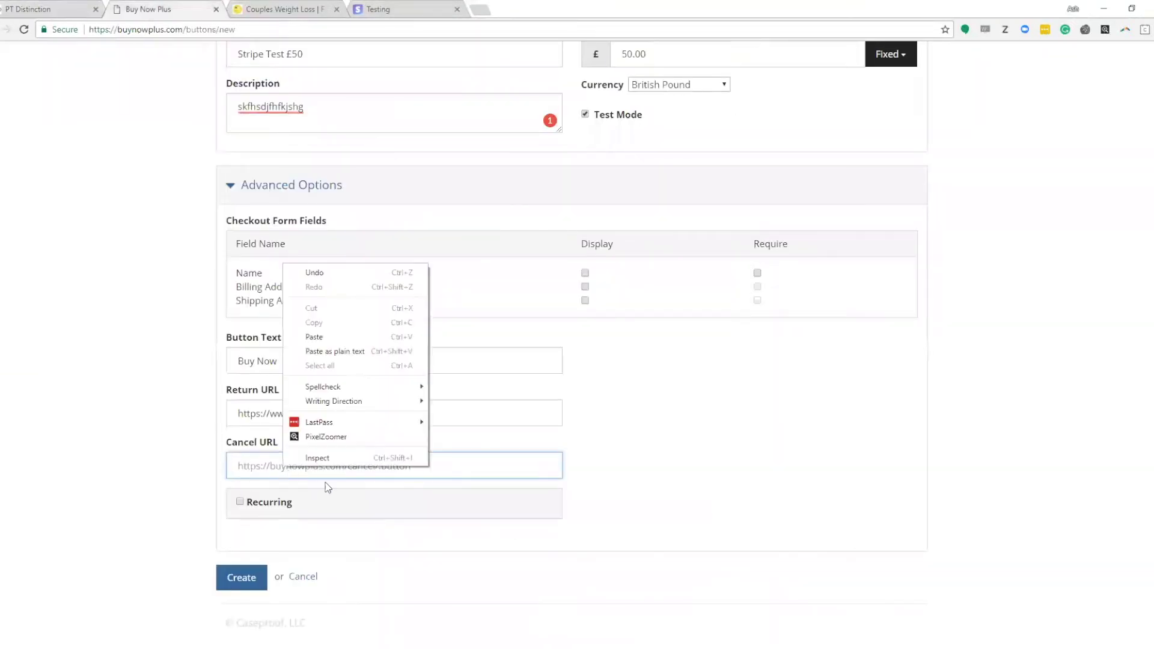
pyautogui.click(314, 337)
pyautogui.click(702, 484)
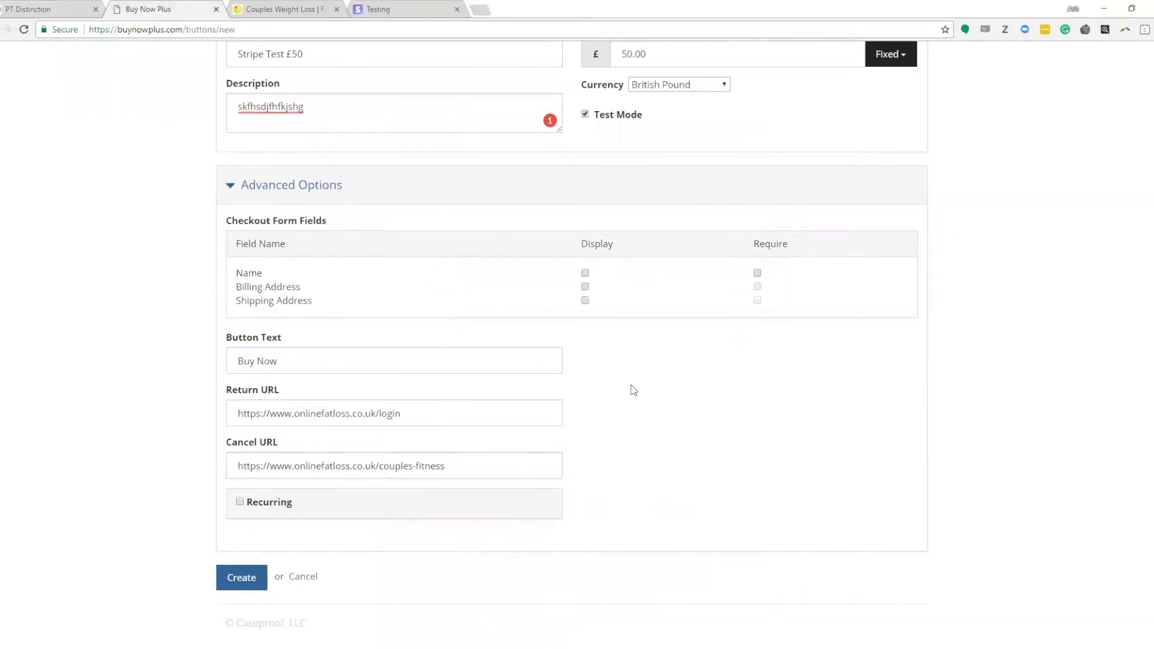
# Step: Try recurring billing with a weekly period and 0 trial days
pyautogui.click(240, 502)
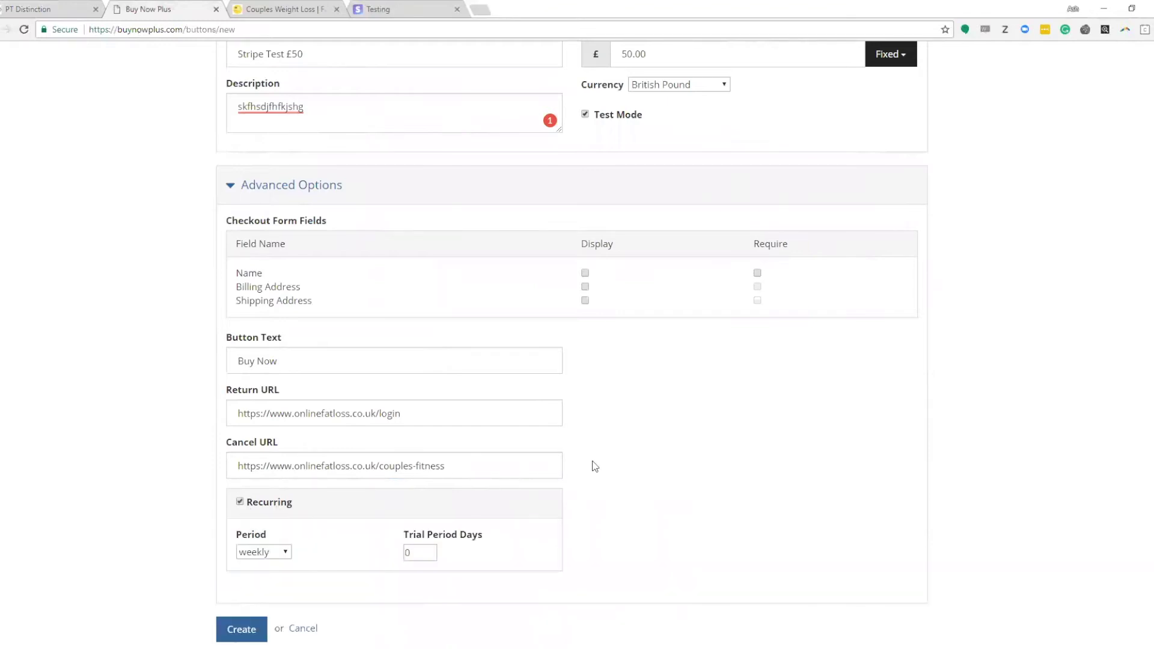
pyautogui.scroll(-1, 423, 446)
pyautogui.click(282, 503)
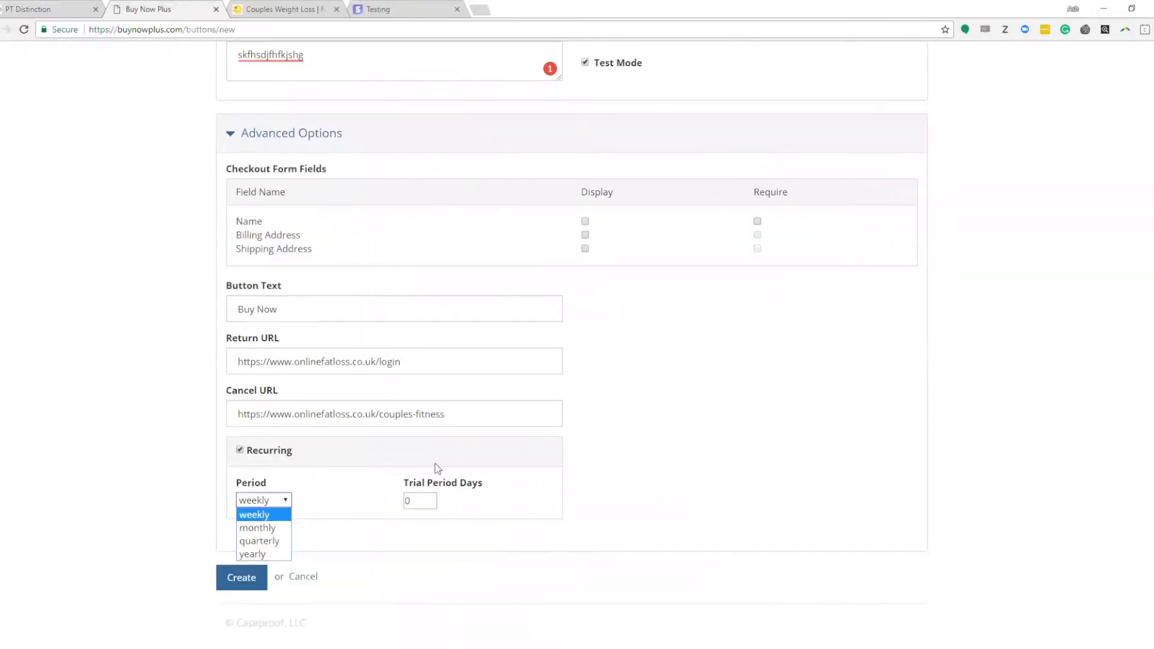
pyautogui.scroll(4, 747, 309)
pyautogui.scroll(-4, 617, 291)
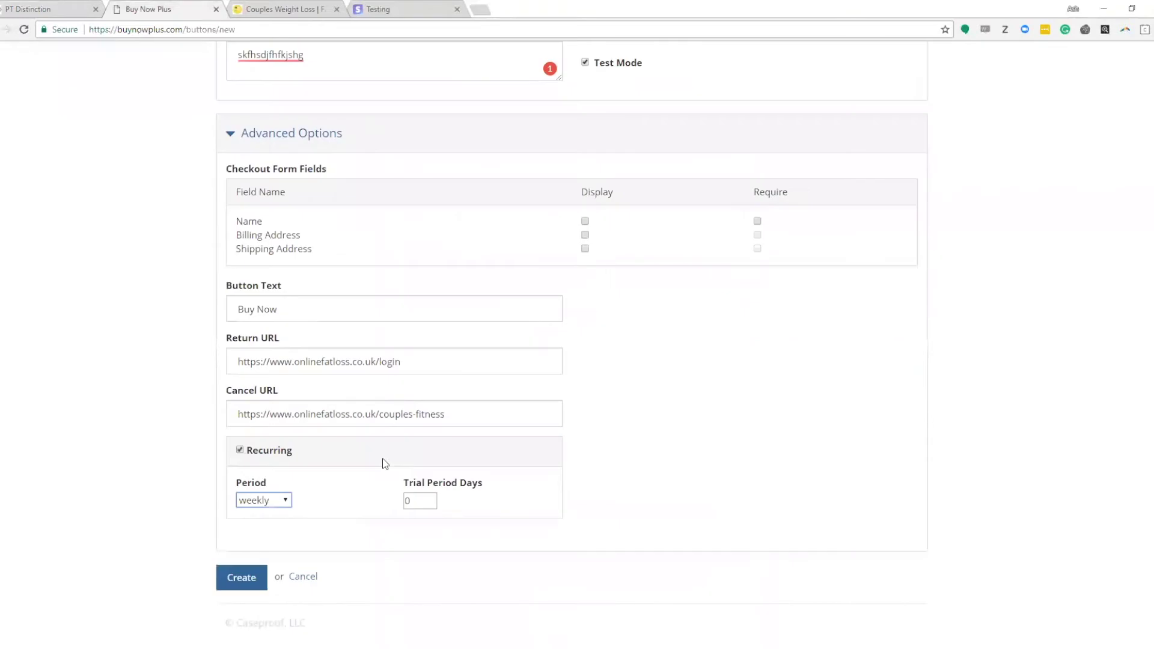
pyautogui.click(264, 500)
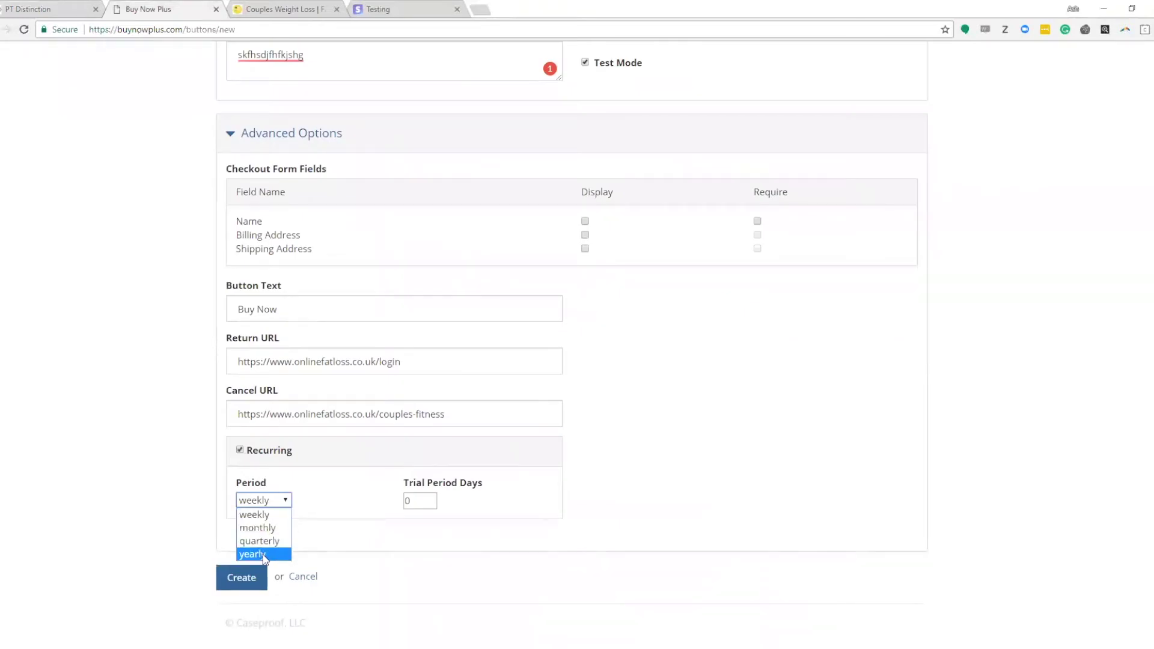
pyautogui.click(278, 515)
pyautogui.press('Tab')
pyautogui.write('14')
pyautogui.press('BackSpace')
pyautogui.press('BackSpace')
pyautogui.write('0')
pyautogui.click(767, 471)
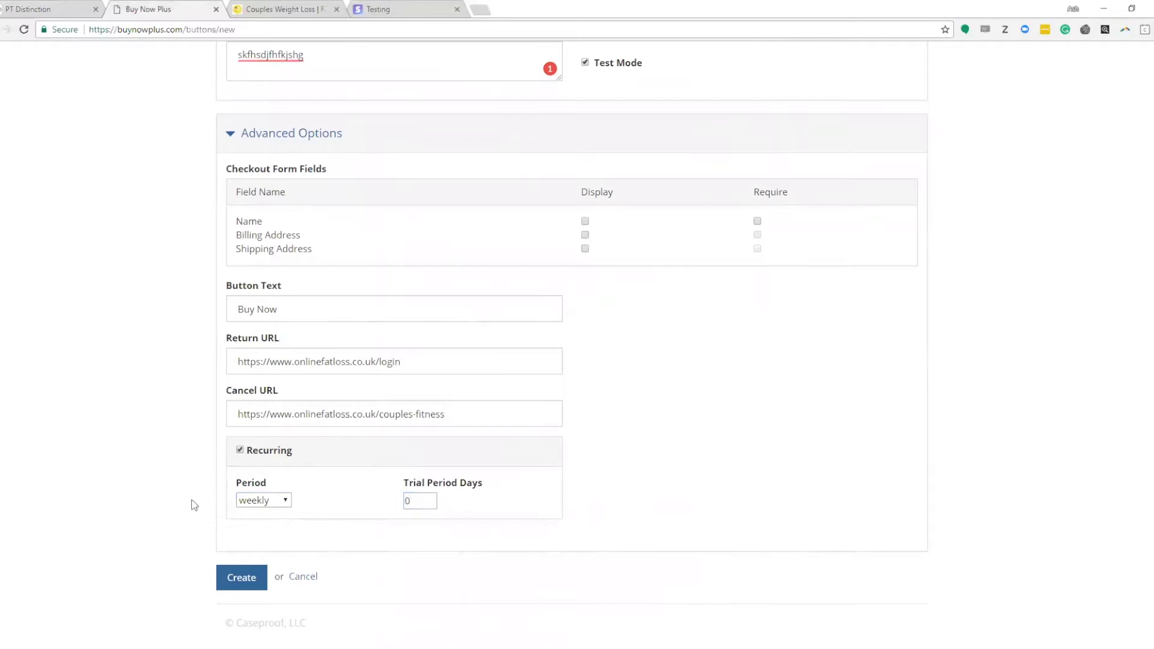
# Step: Turn recurring back off and create the Stripe Test £50 button
pyautogui.click(241, 451)
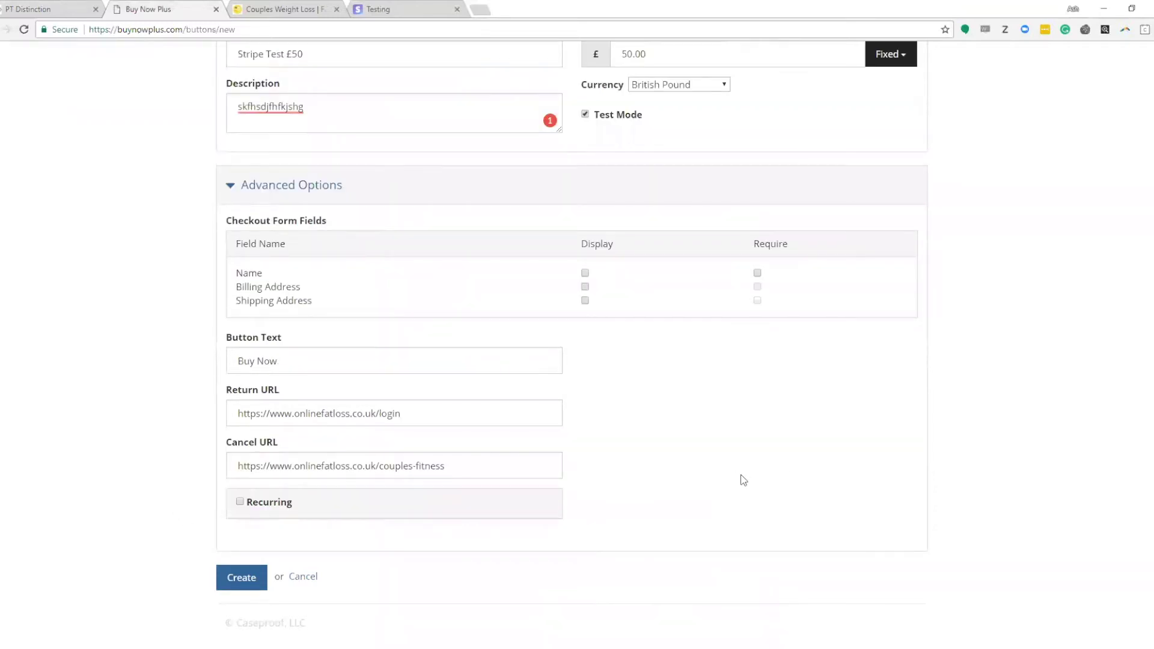
pyautogui.scroll(3, 744, 479)
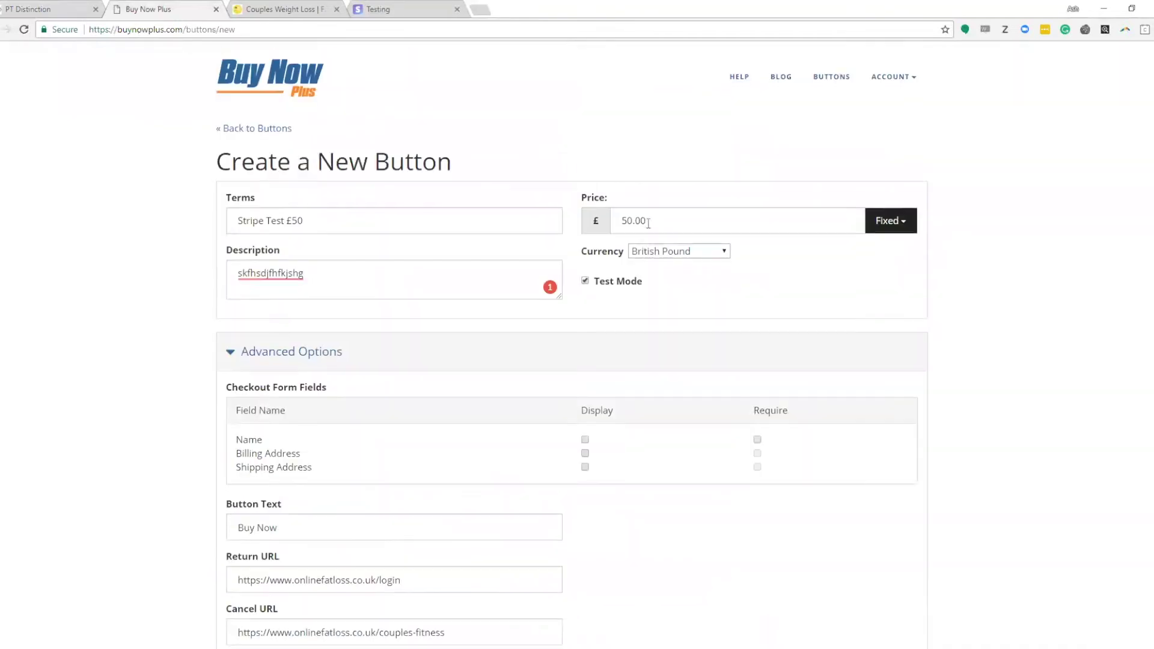
pyautogui.scroll(-3, 609, 309)
pyautogui.click(244, 580)
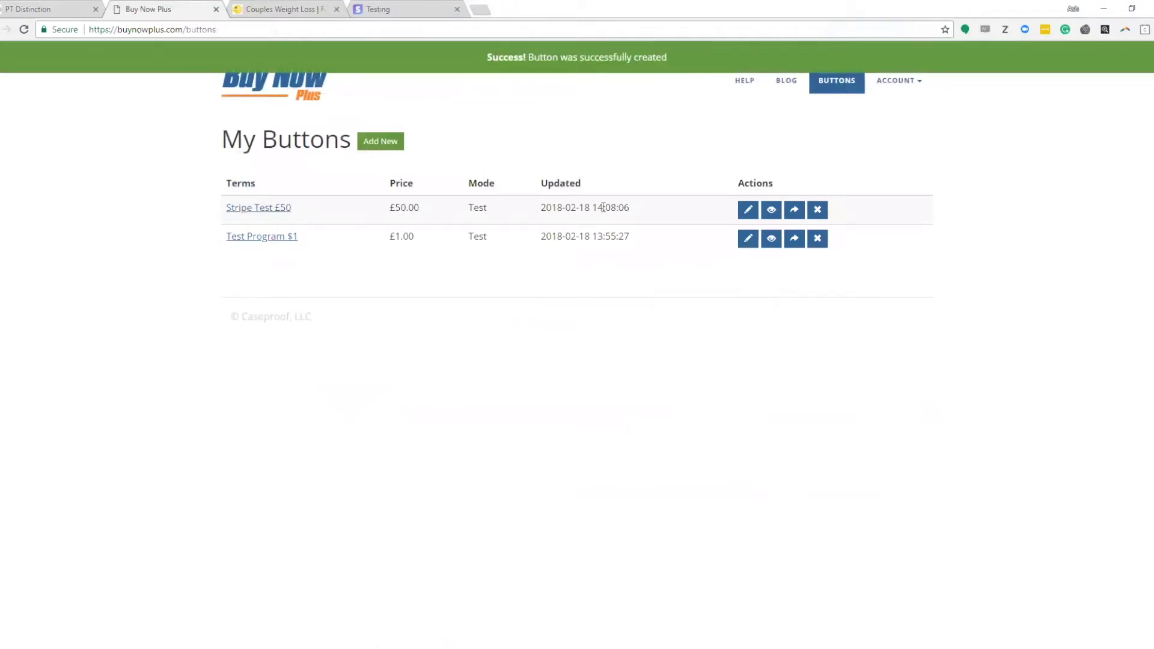
# Step: Preview the Stripe Test £50 checkout, review Account > Theme settings, then close the preview
pyautogui.click(772, 211)
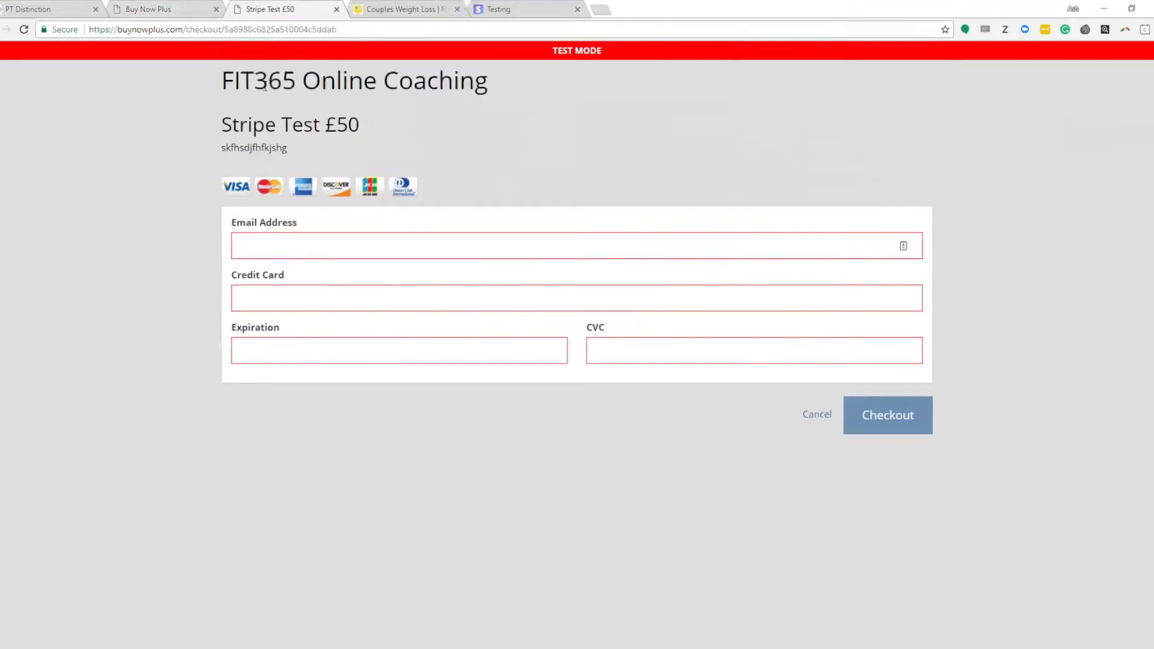
pyautogui.click(164, 13)
pyautogui.click(918, 85)
pyautogui.click(868, 107)
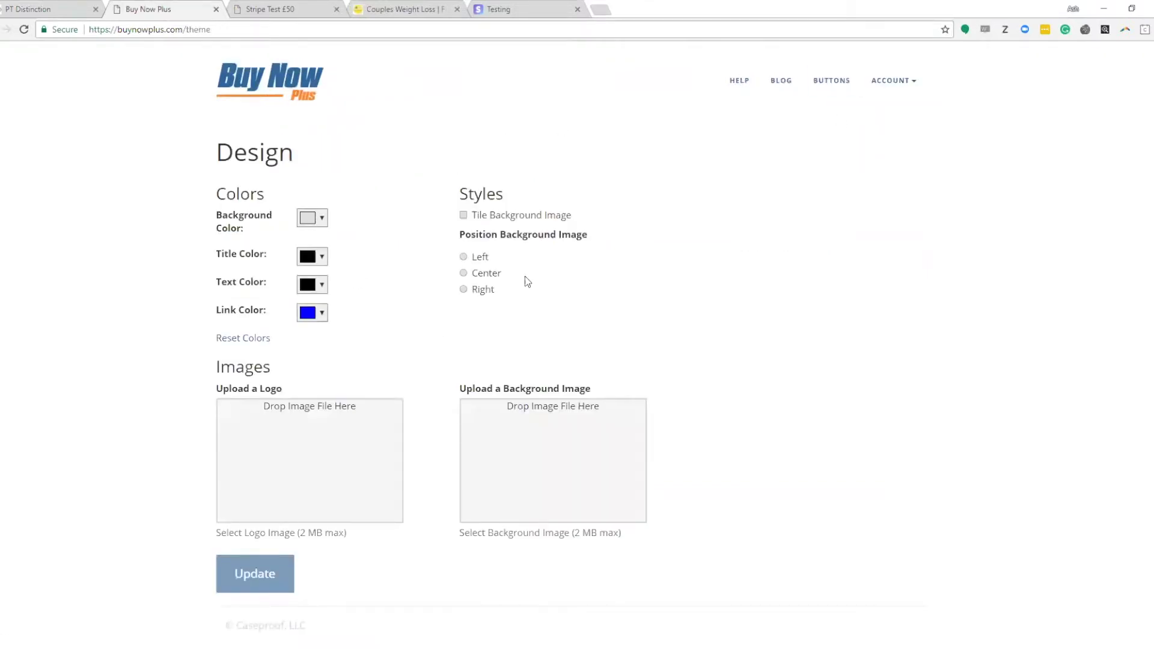
pyautogui.scroll(-1, 734, 376)
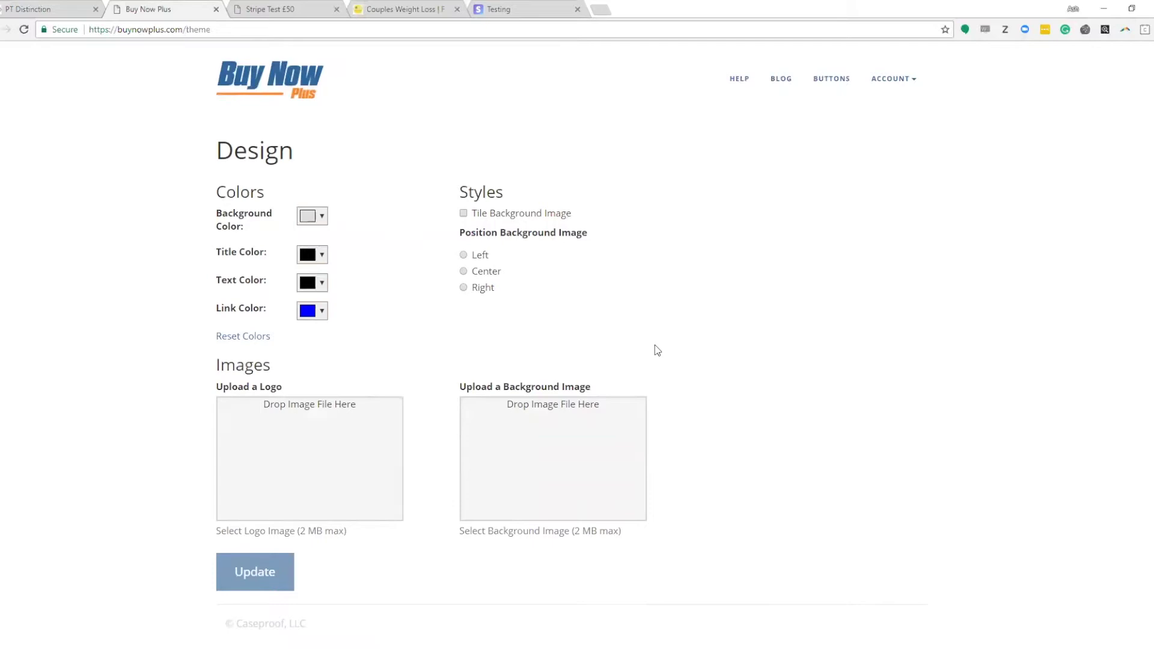
pyautogui.click(833, 82)
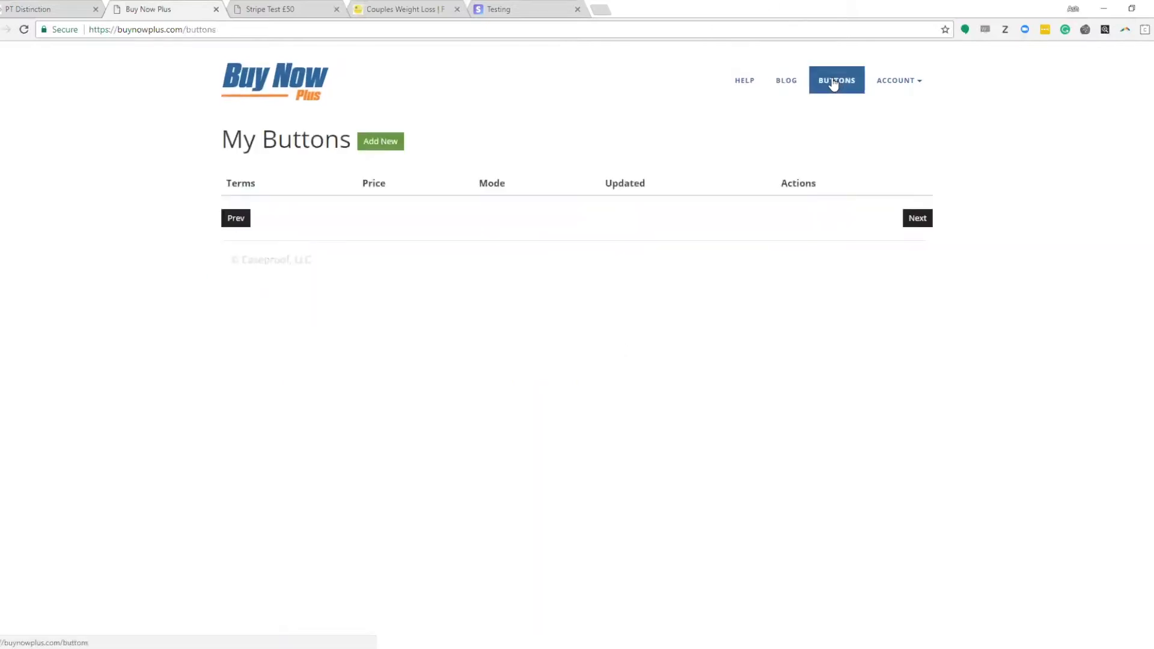
pyautogui.click(280, 10)
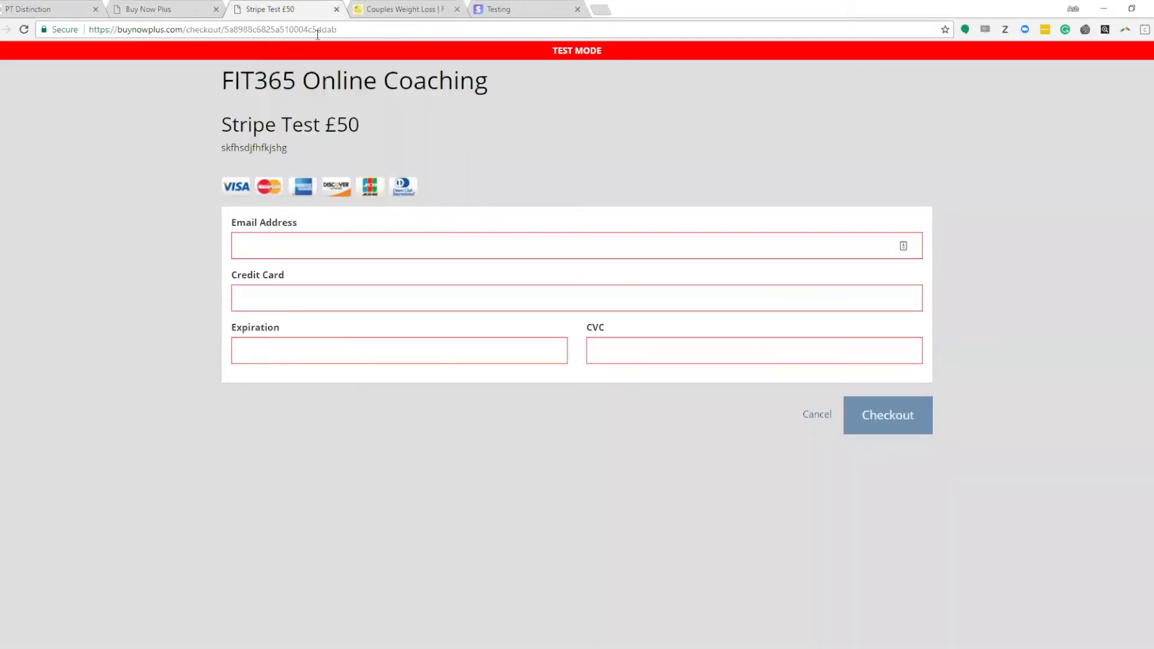
pyautogui.click(336, 10)
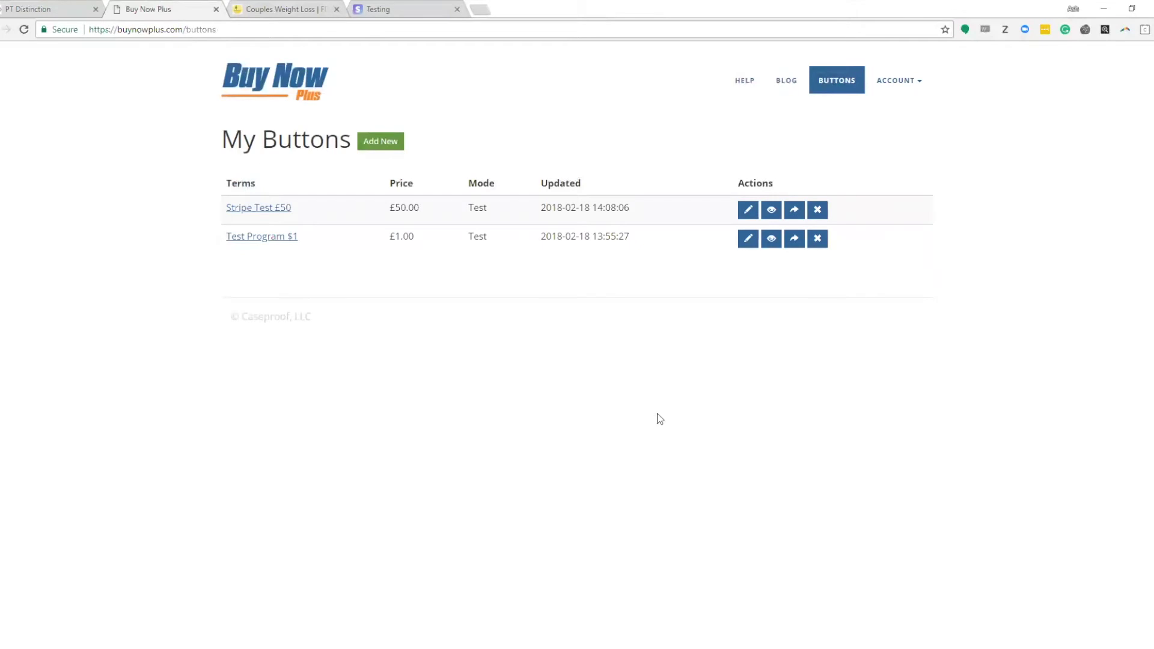
# Step: Copy Stripe Test £50's website embed code from the Share window and close it
pyautogui.click(795, 212)
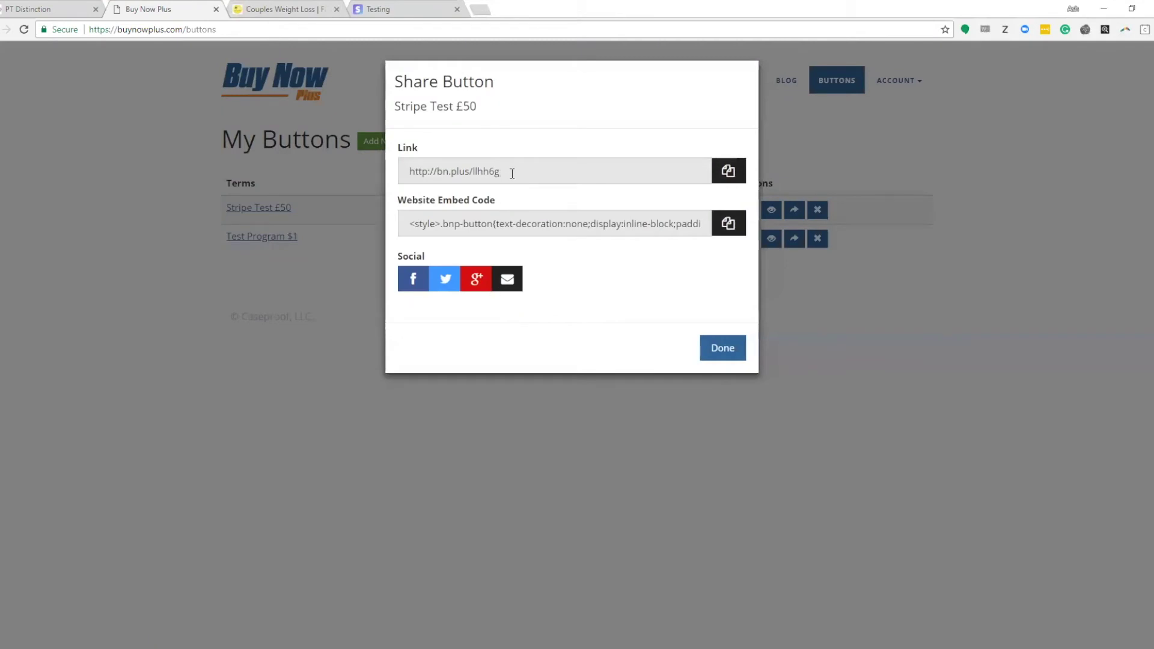
pyautogui.click(728, 224)
pyautogui.moveTo(429, 225); pyautogui.dragTo(745, 232)
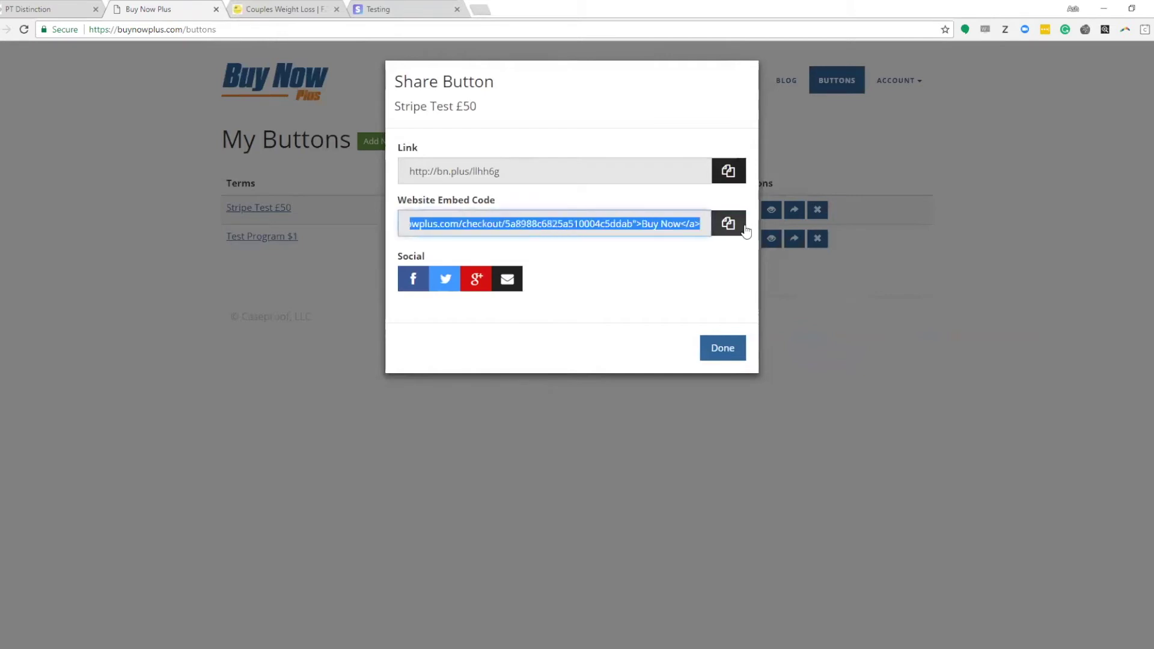
pyautogui.rightClick(641, 228)
pyautogui.click(676, 234)
pyautogui.click(725, 347)
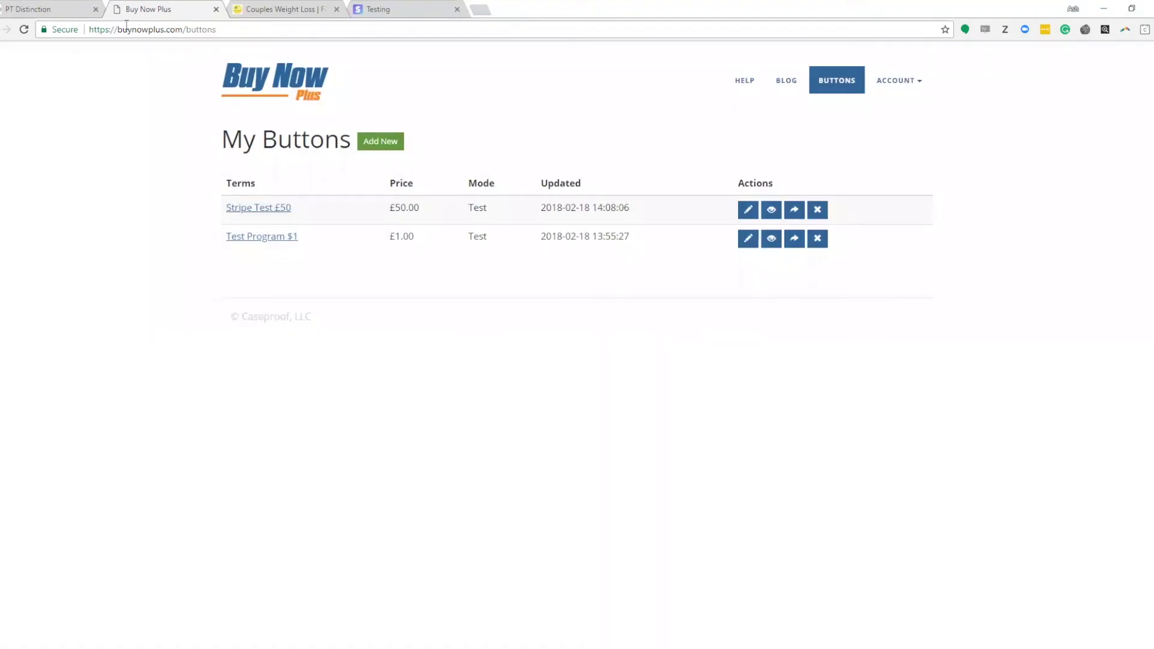
# Step: Paste the Buy Now Plus button code into the package's payment code box
pyautogui.click(45, 10)
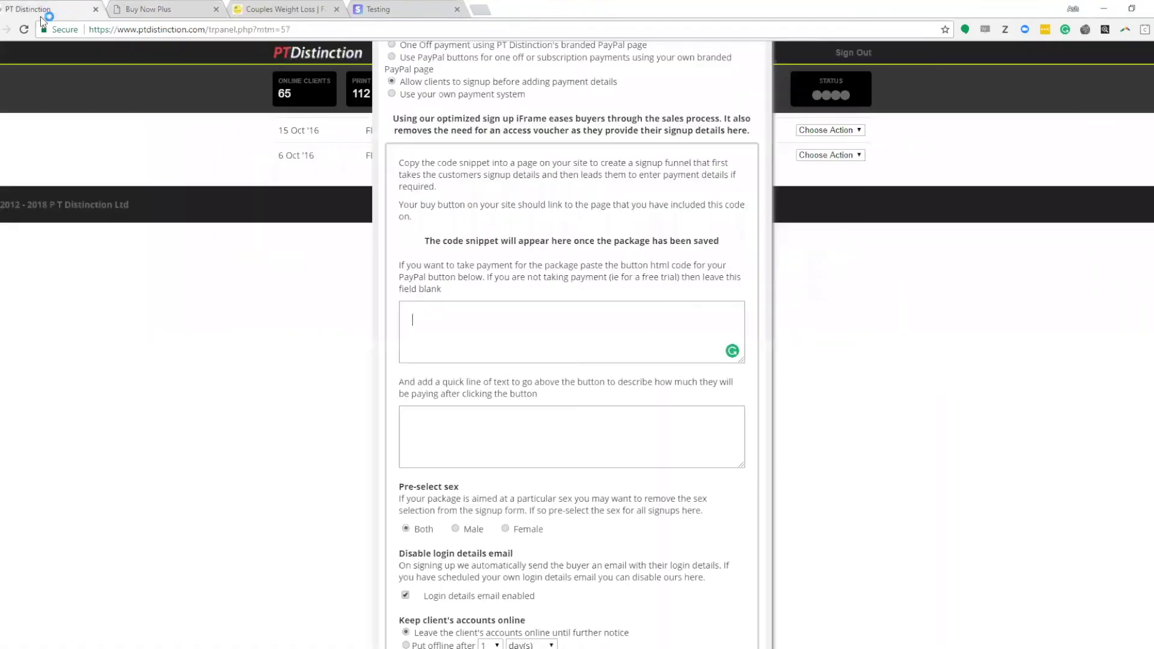
pyautogui.rightClick(443, 313)
pyautogui.click(475, 393)
# Step: Add the line 'HEY BUY MY PROGRAM' above the button code, fixing the typos
pyautogui.click(502, 442)
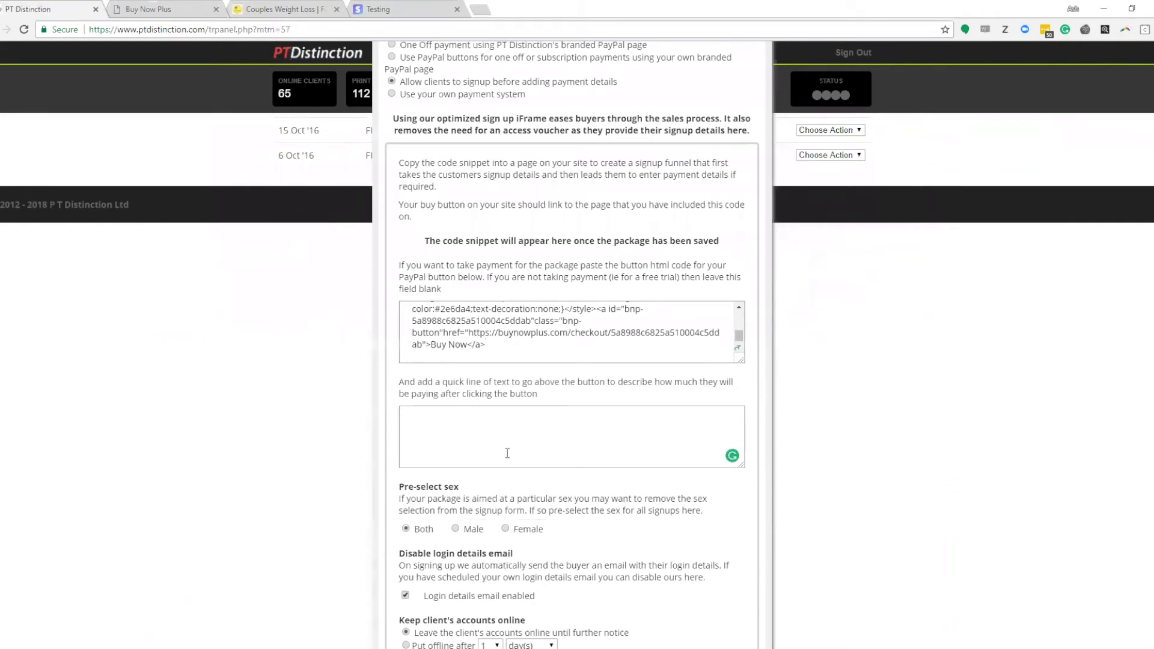
pyautogui.write('hEY nUY MY PROGRAM')
pyautogui.doubleClick(441, 427)
pyautogui.write('BUY')
pyautogui.click(417, 425)
pyautogui.press('BackSpace')
pyautogui.write('H')
# Step: Save the package and close its settings form
pyautogui.scroll(-3, 476, 497)
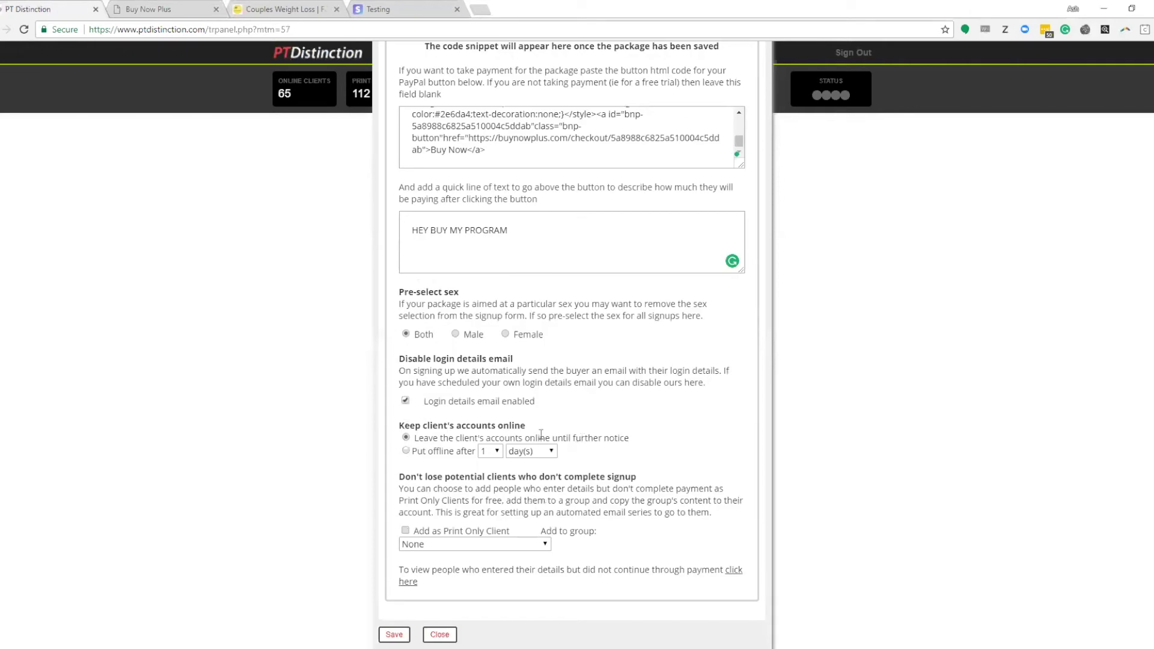
pyautogui.click(392, 635)
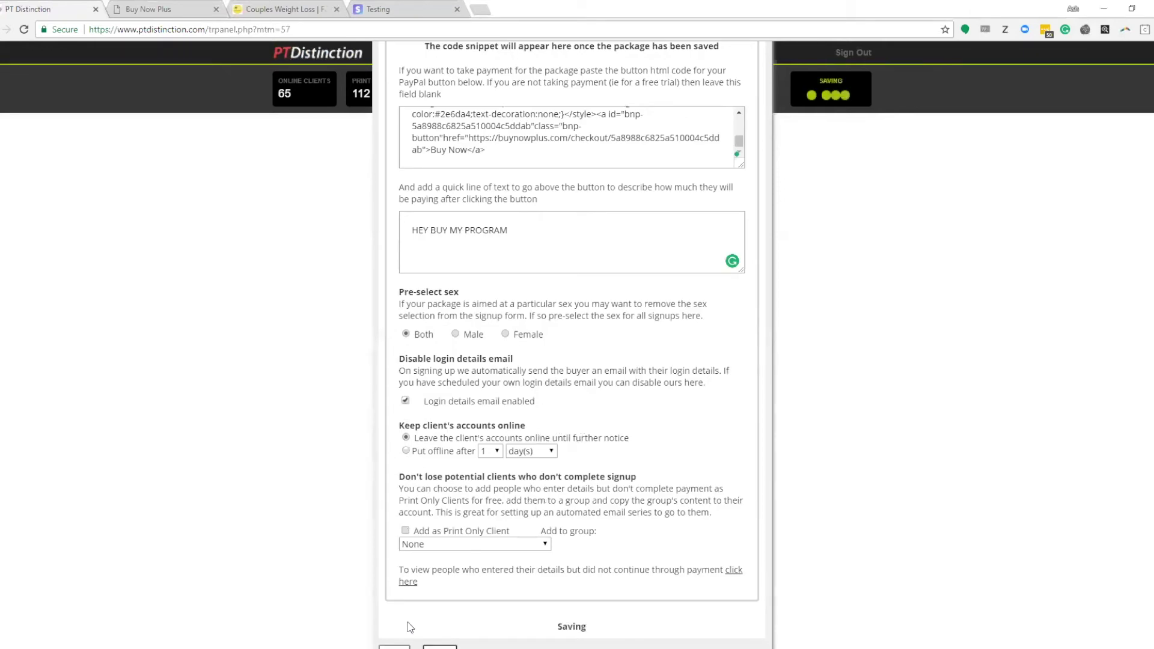
pyautogui.click(440, 635)
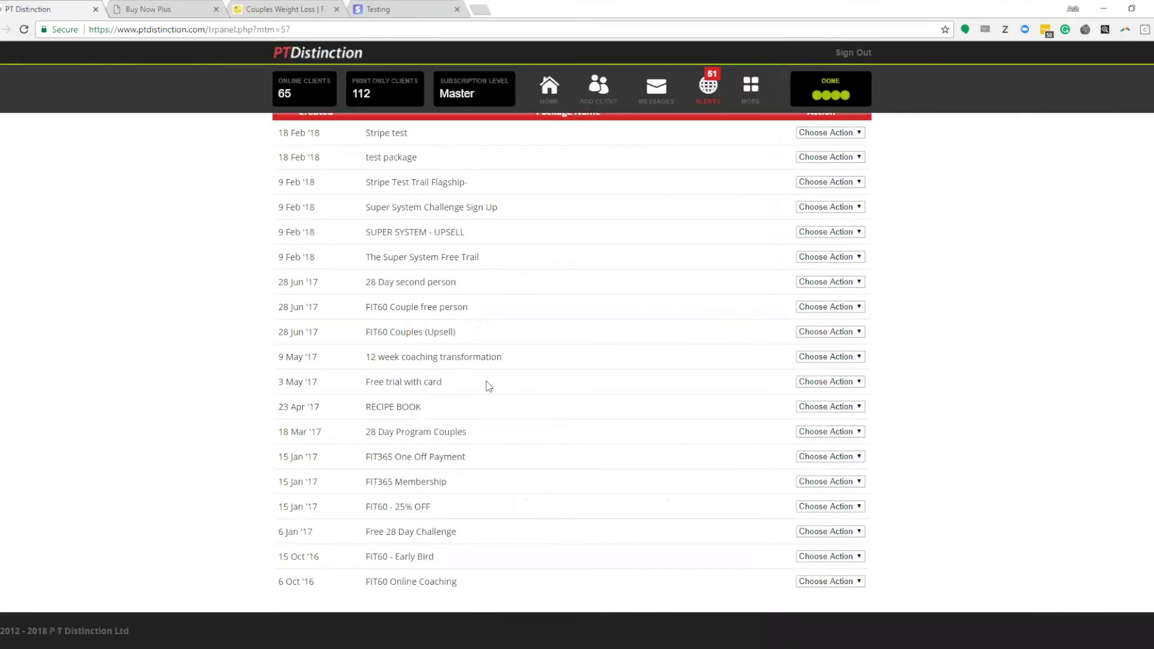
# Step: Reopen the Stripe test package and copy its signup iframe code snippet
pyautogui.click(805, 289)
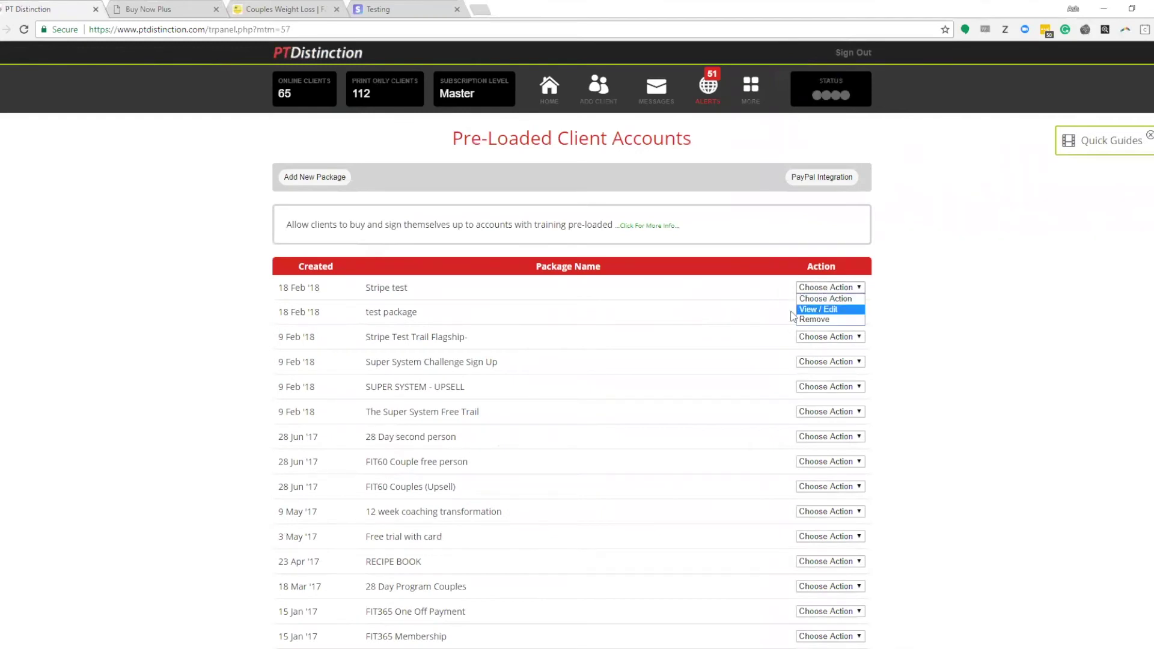
pyautogui.click(818, 311)
pyautogui.scroll(-8, 491, 406)
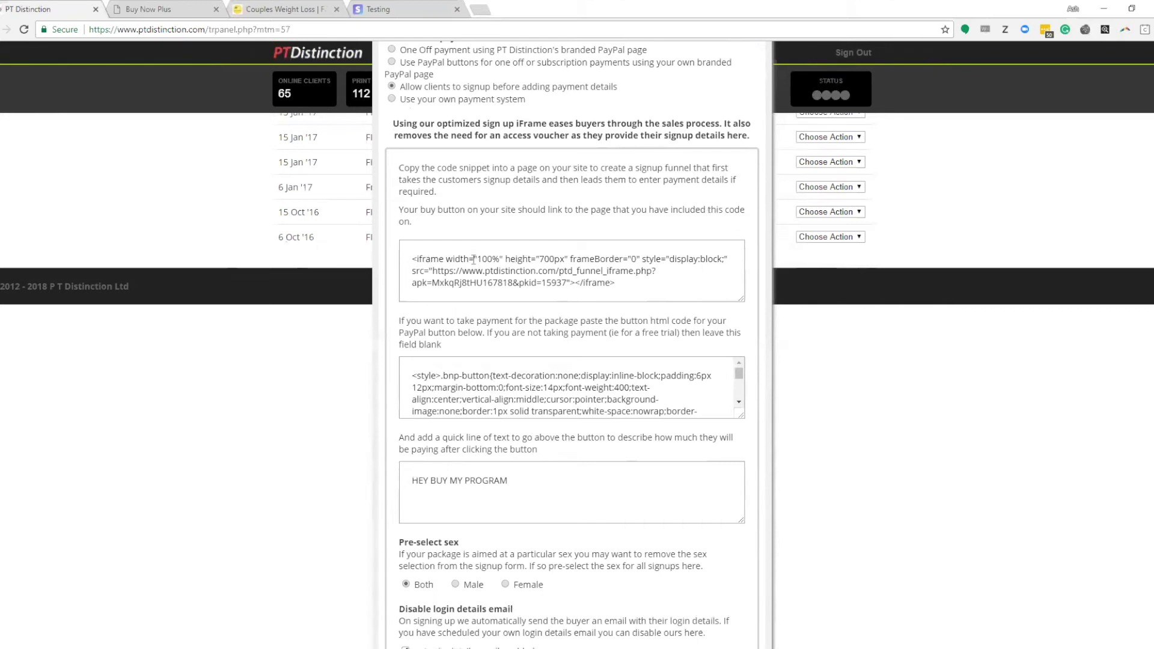
pyautogui.moveTo(412, 259); pyautogui.dragTo(617, 290)
pyautogui.rightClick(575, 267)
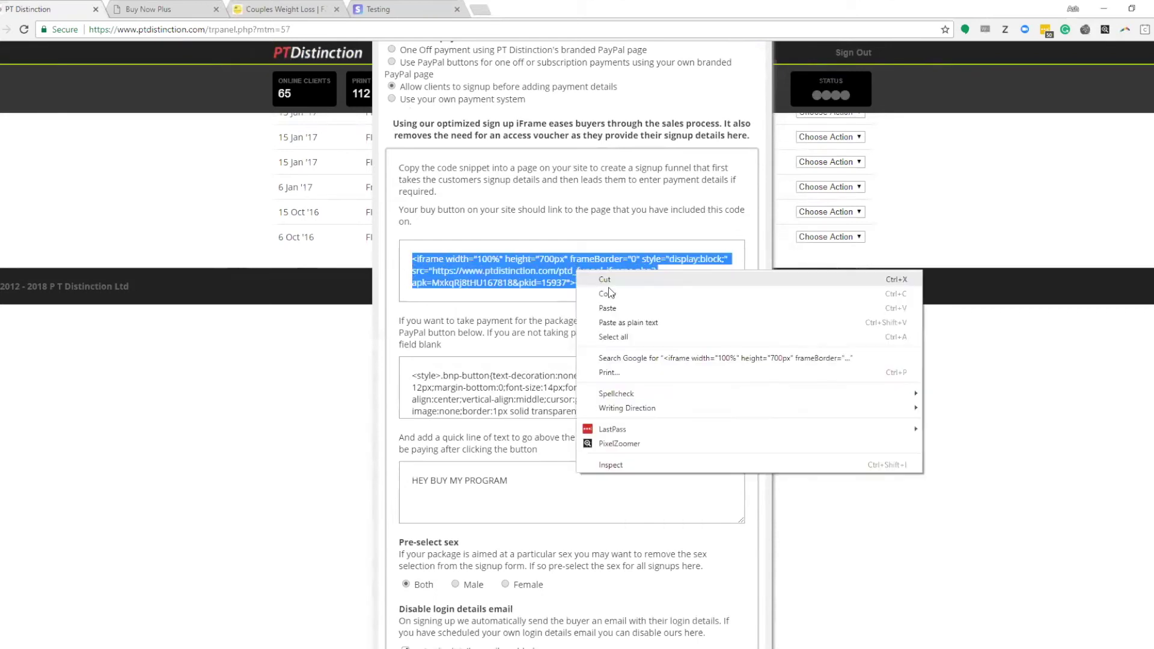
pyautogui.click(621, 298)
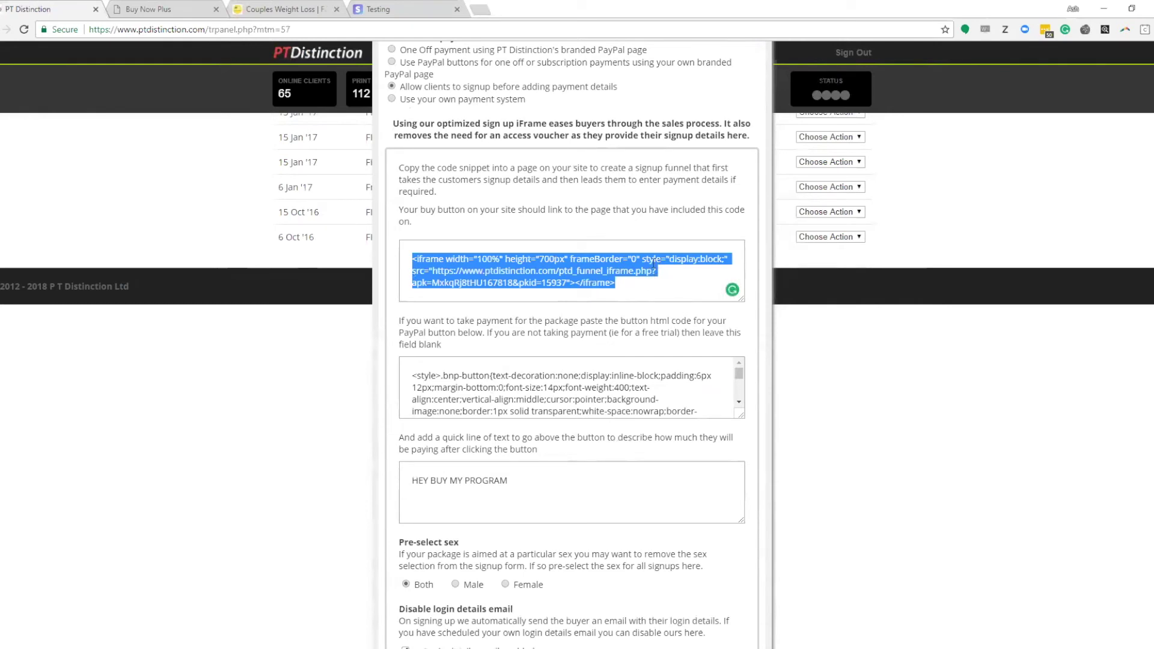
pyautogui.click(638, 290)
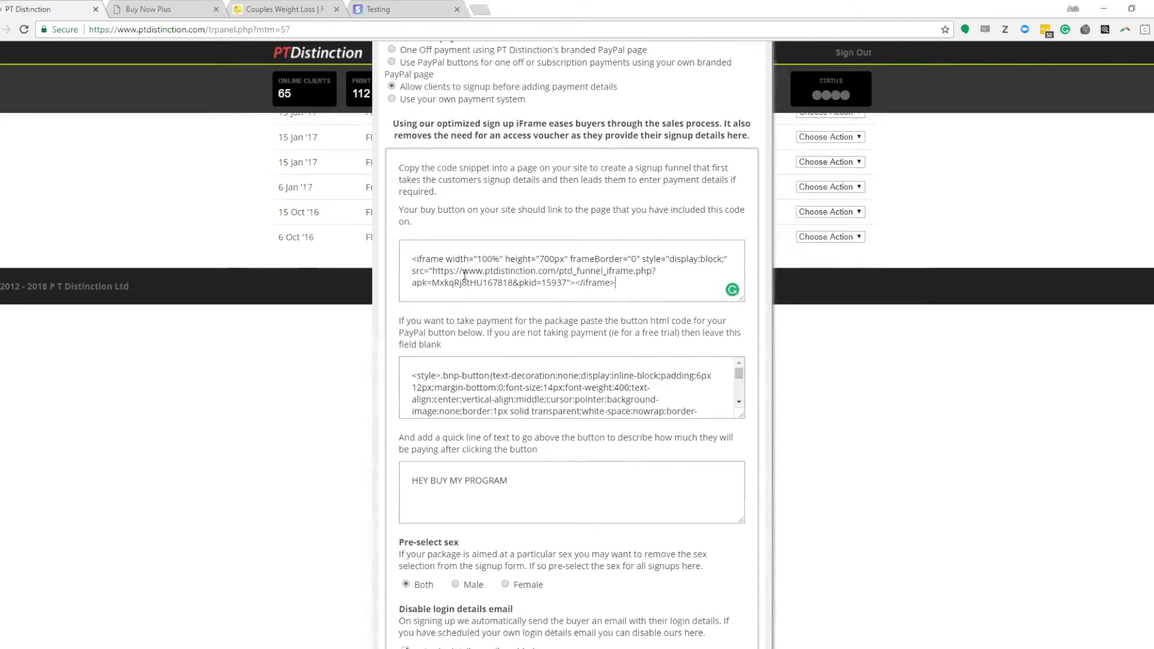
# Step: Open the snippet's ptd_funnel_iframe.php URL in a new browser tab
pyautogui.moveTo(433, 271); pyautogui.dragTo(560, 282)
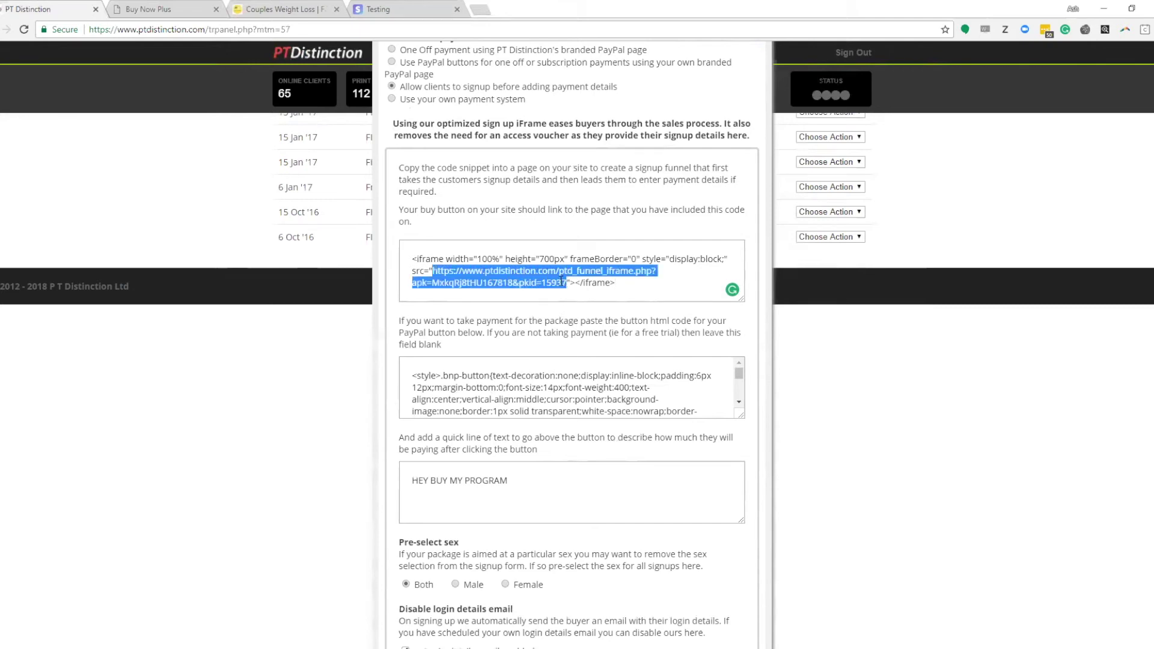
pyautogui.rightClick(538, 272)
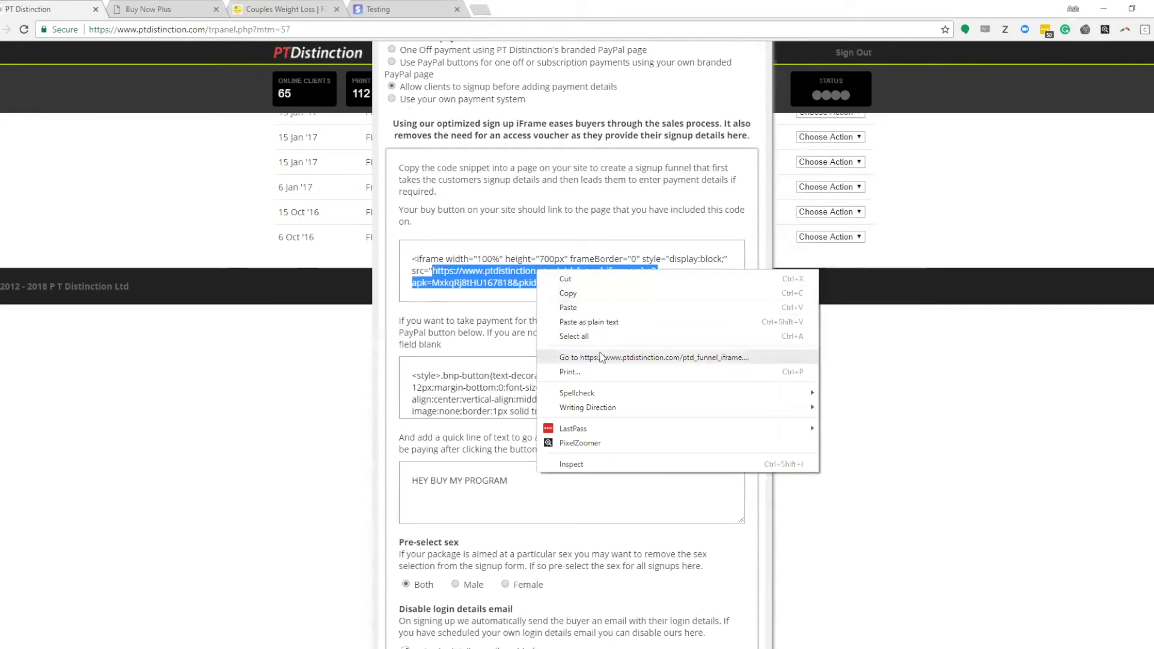
pyautogui.click(637, 357)
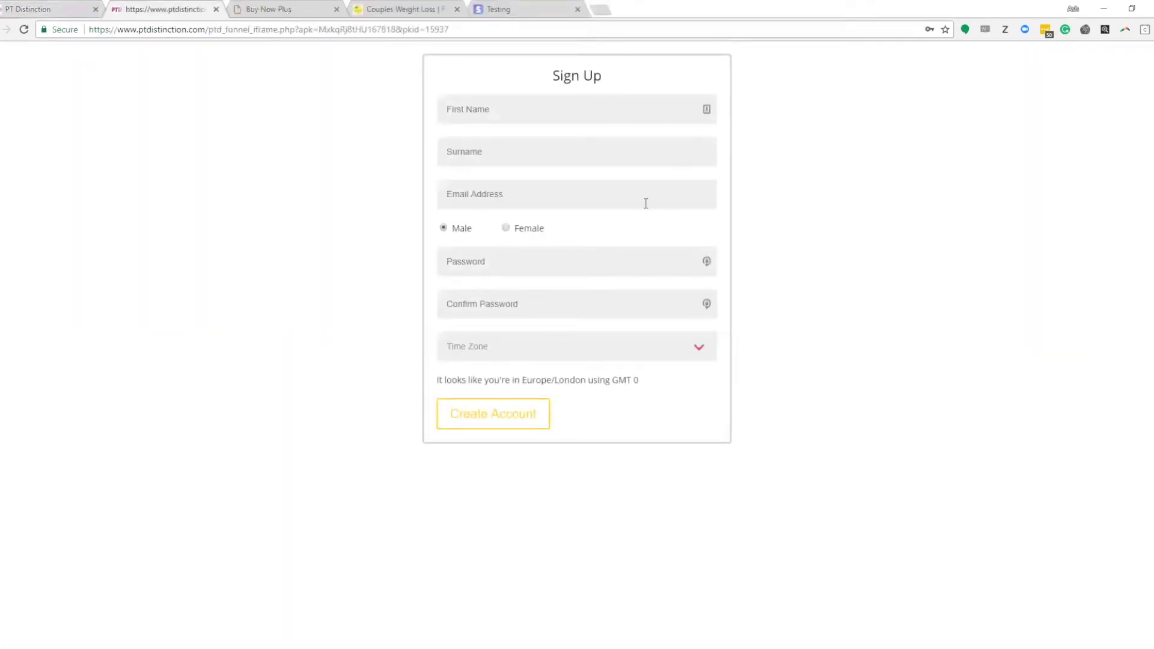
# Step: Fill the funnel signup form with saved autofill details and create the test client account
pyautogui.click(568, 111)
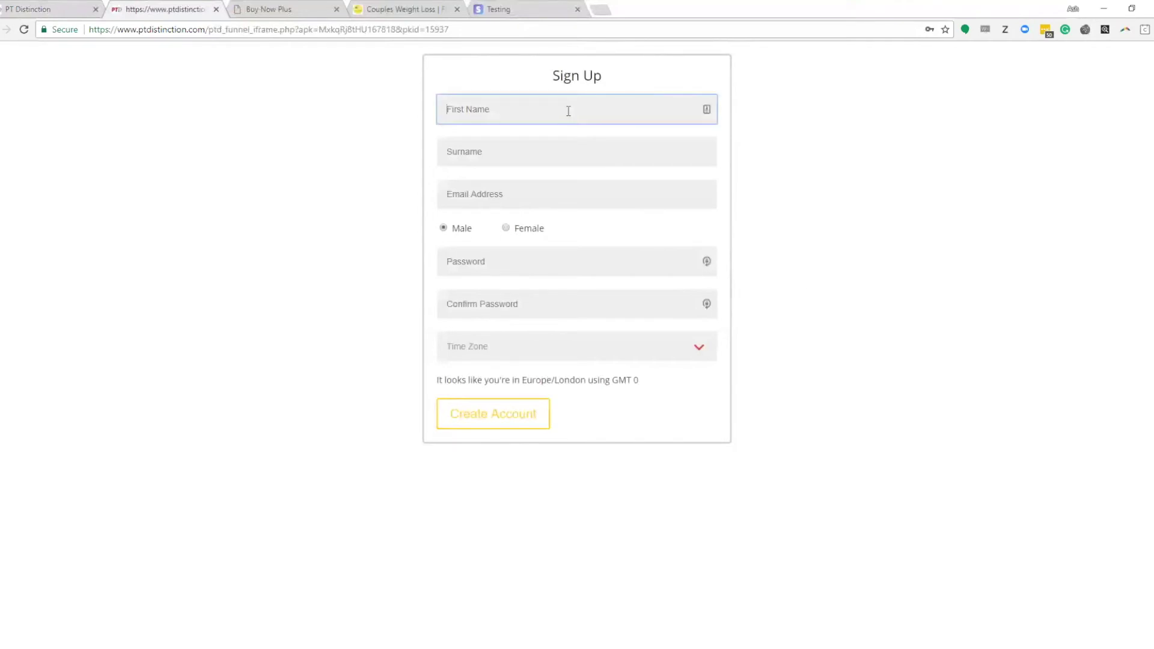
pyautogui.write('aSH')
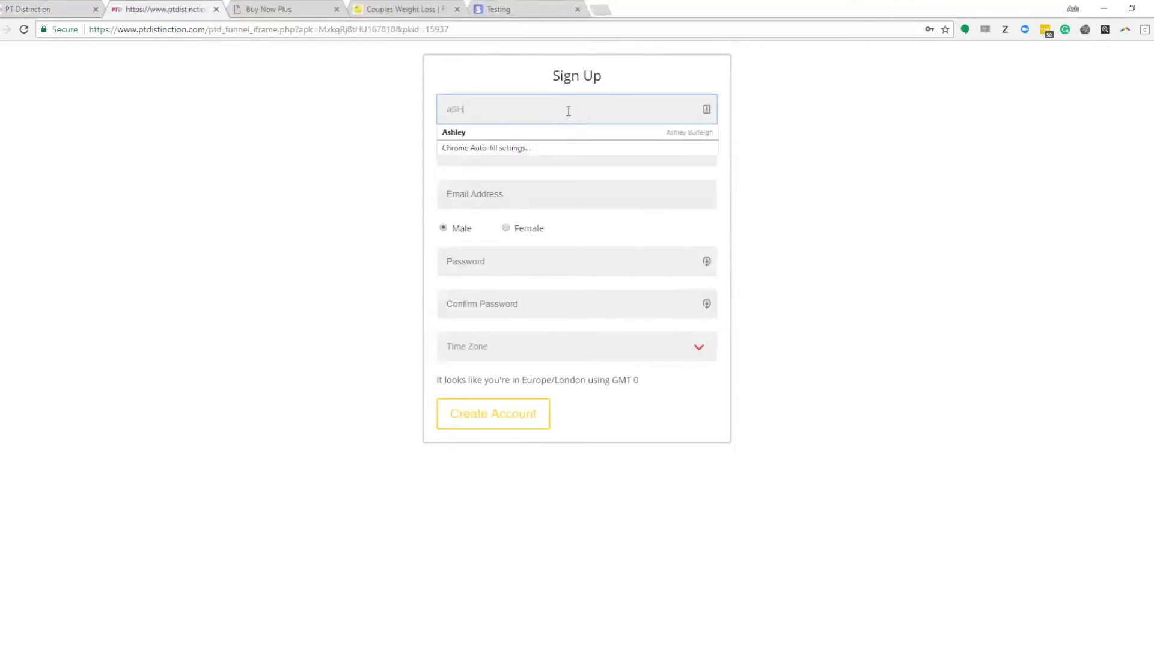
pyautogui.click(517, 132)
pyautogui.click(502, 423)
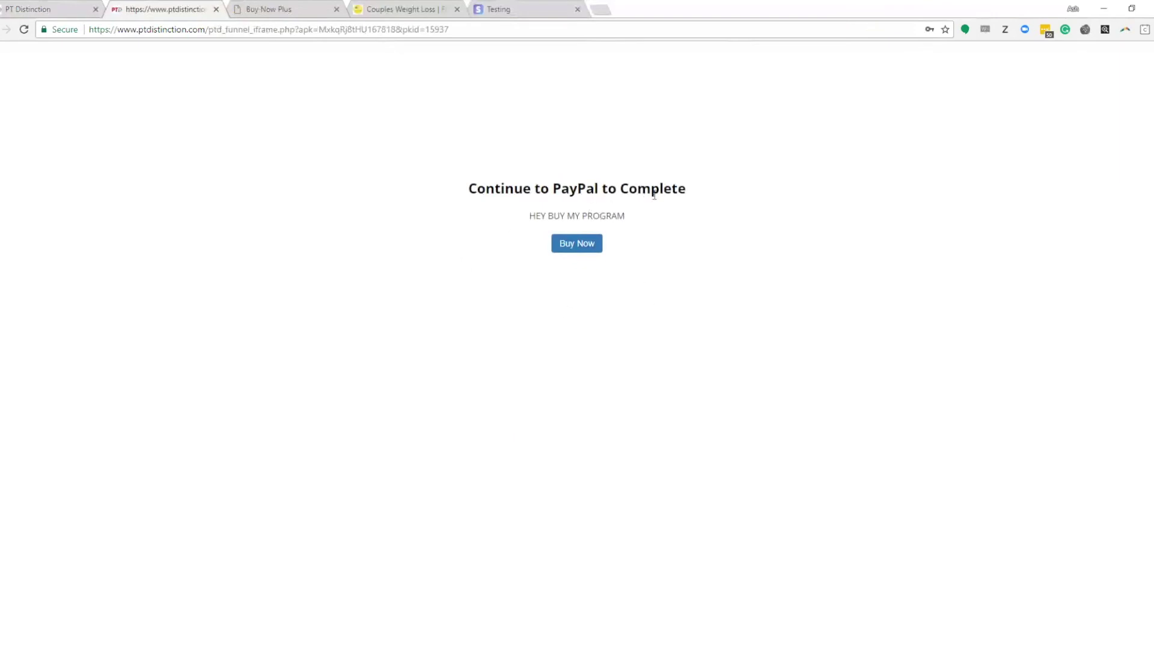
# Step: Begin the £50 Buy Now checkout with the saved e-mail address, then view Stripe's Testing docs
pyautogui.click(583, 250)
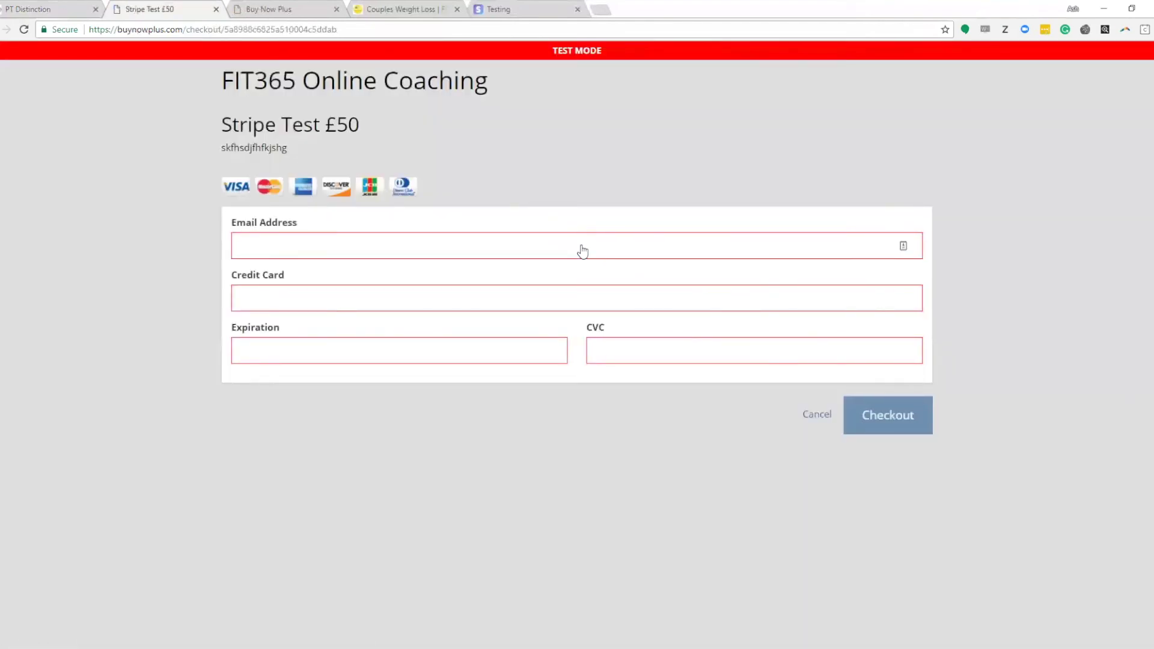
pyautogui.click(546, 248)
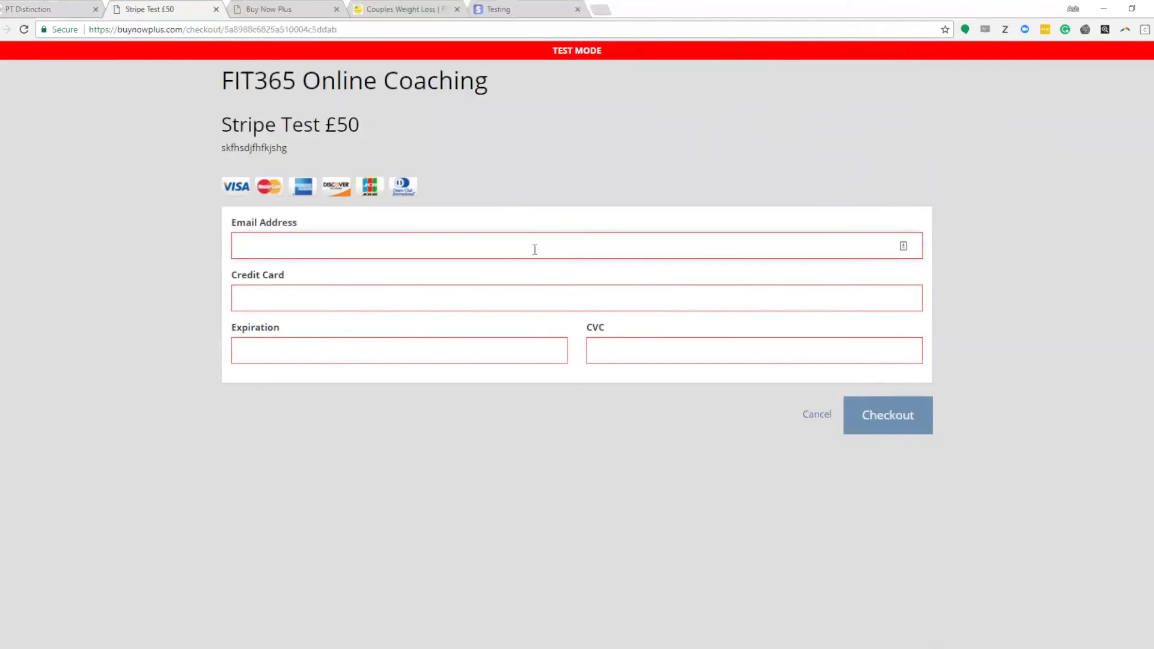
pyautogui.click(343, 273)
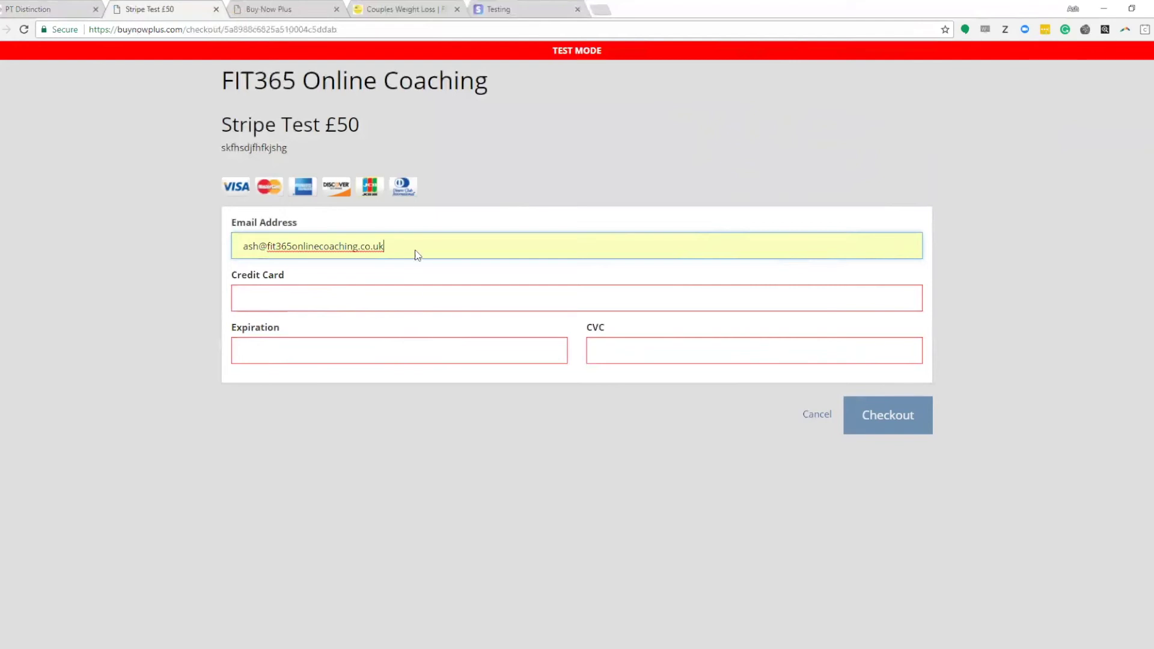
pyautogui.click(528, 14)
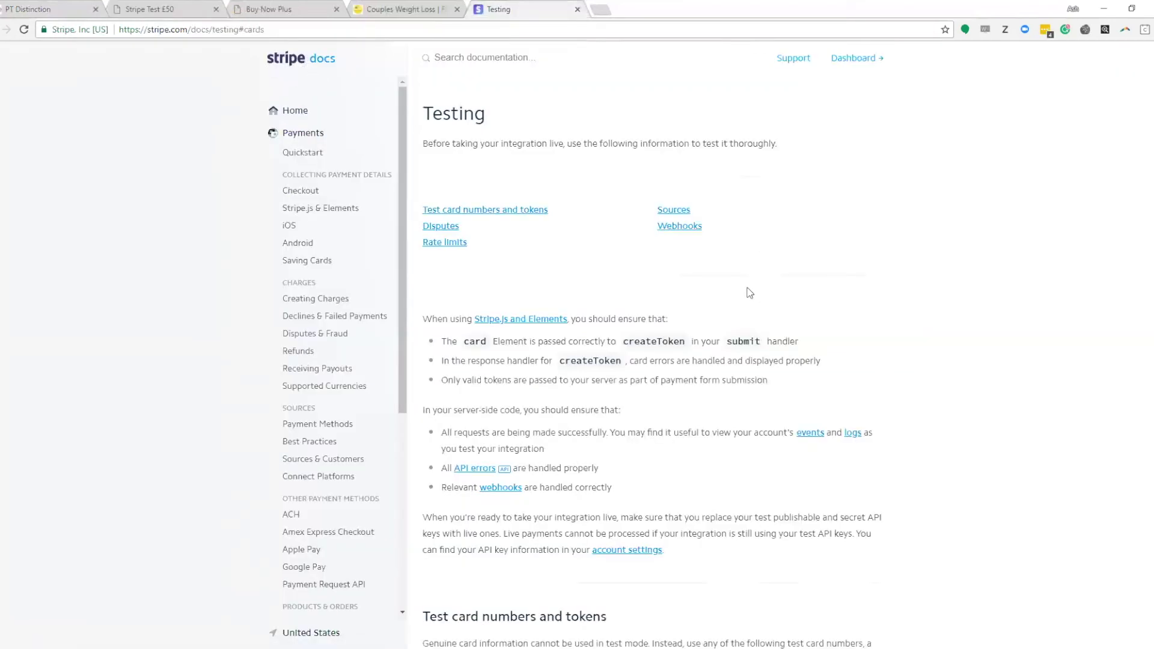
pyautogui.scroll(-10, 747, 290)
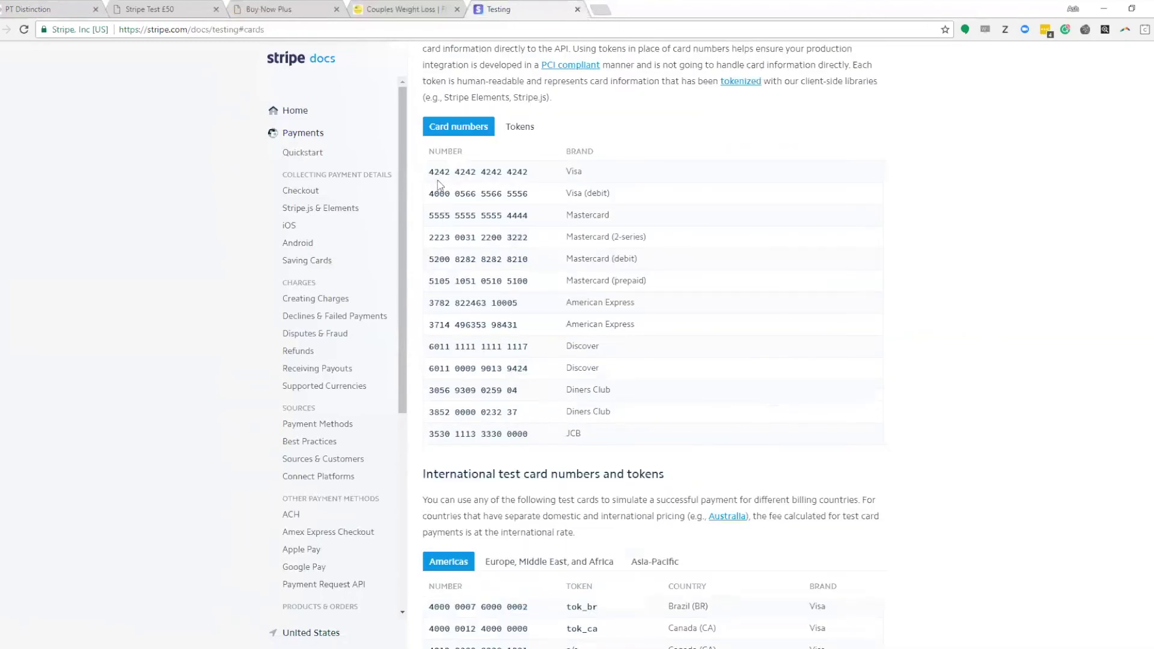
pyautogui.moveTo(430, 170); pyautogui.dragTo(516, 170)
pyautogui.rightClick(516, 170)
pyautogui.click(524, 176)
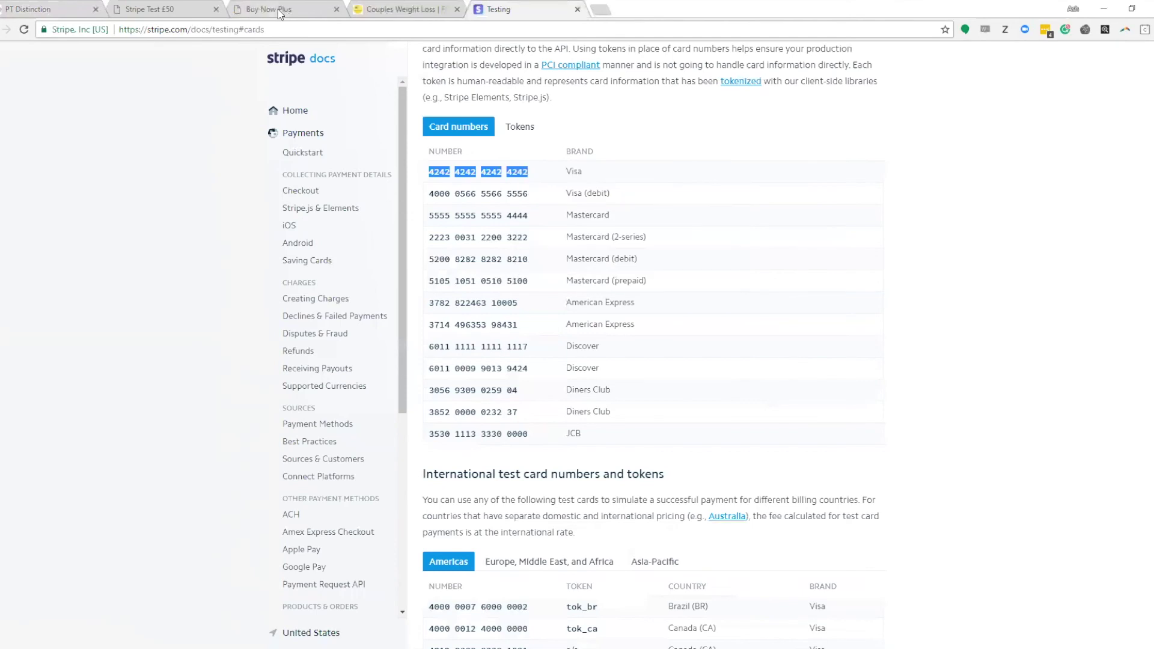
pyautogui.click(280, 11)
pyautogui.click(396, 10)
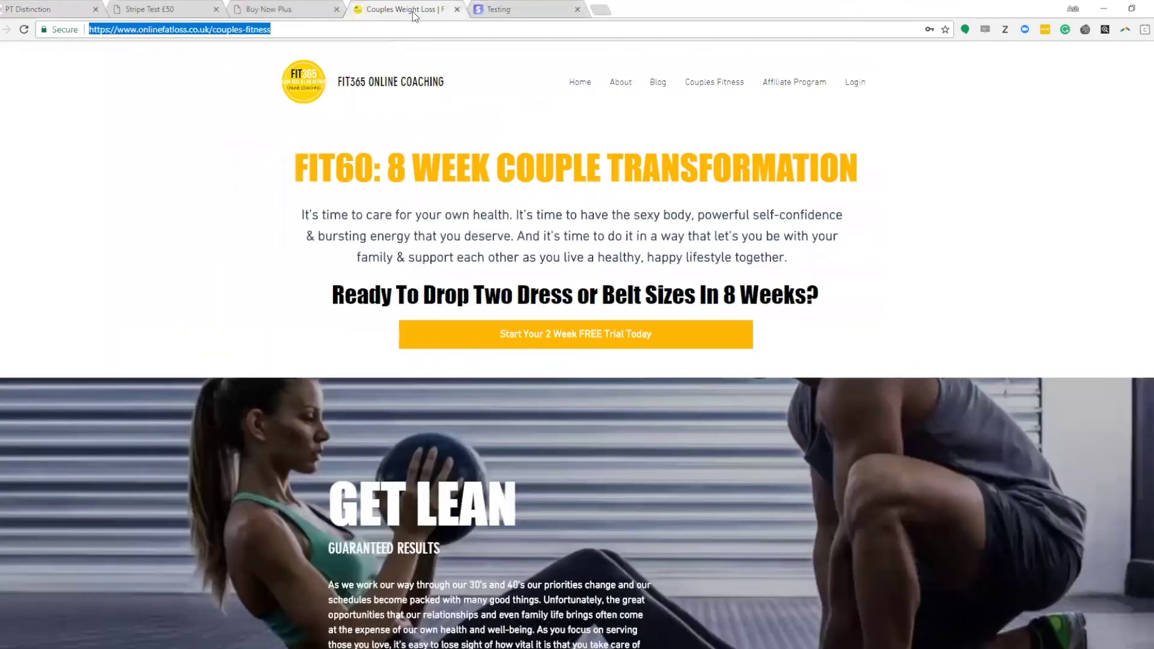
pyautogui.click(159, 11)
pyautogui.rightClick(339, 291)
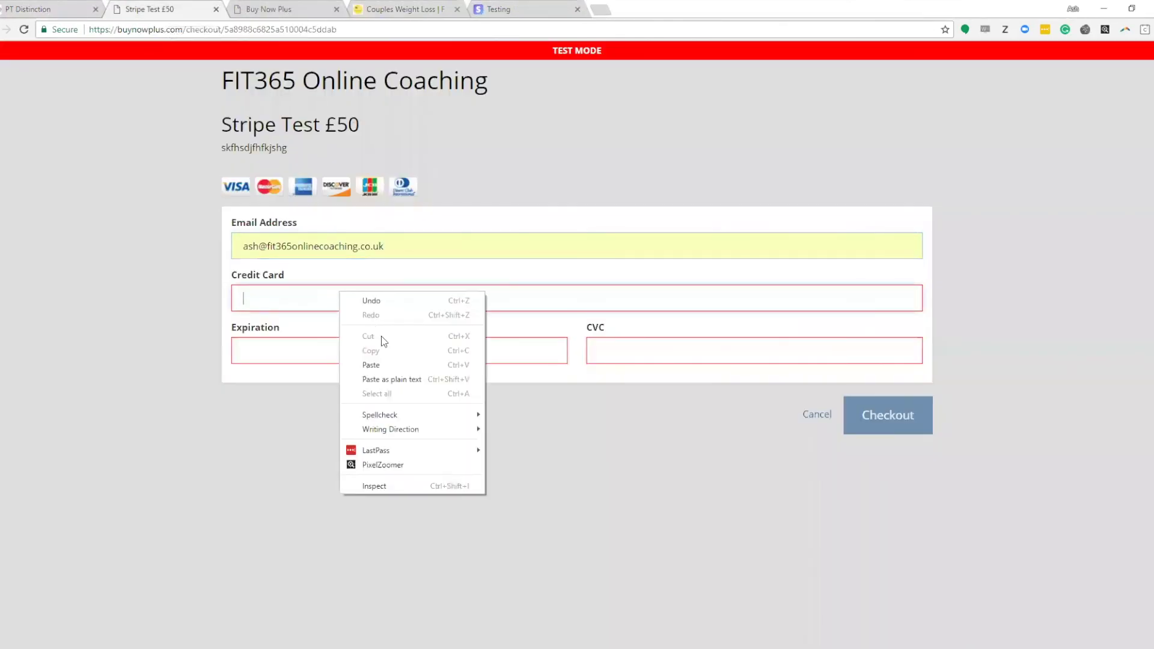
pyautogui.click(378, 363)
pyautogui.click(342, 357)
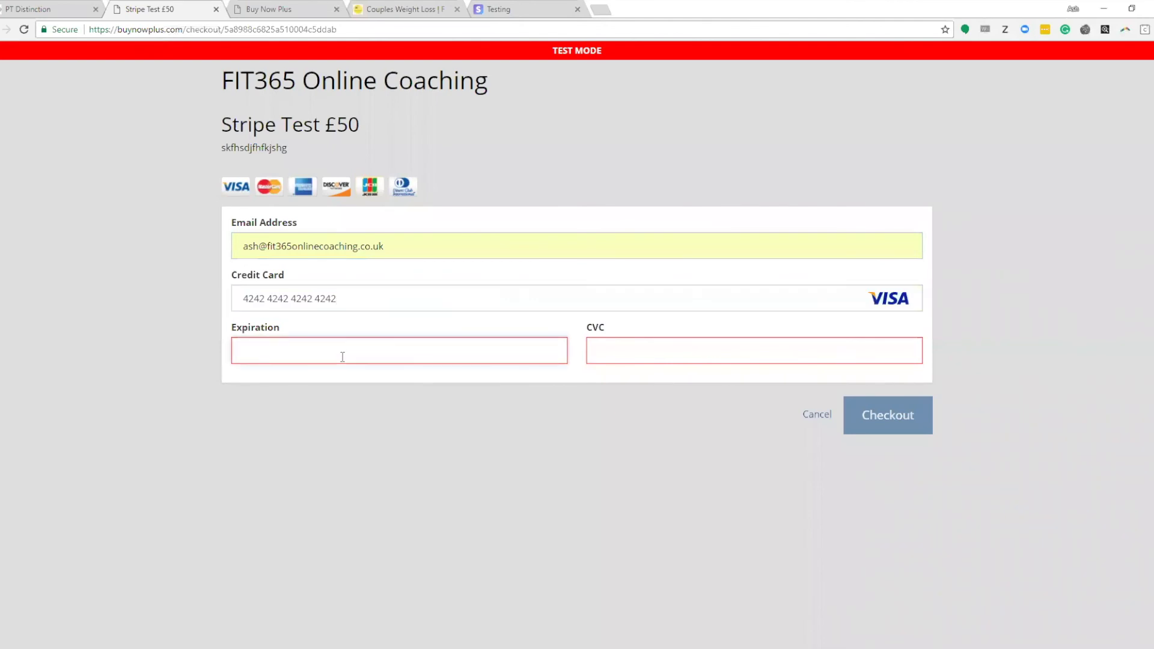
pyautogui.write('03 /')
pyautogui.write('20')
pyautogui.write('1')
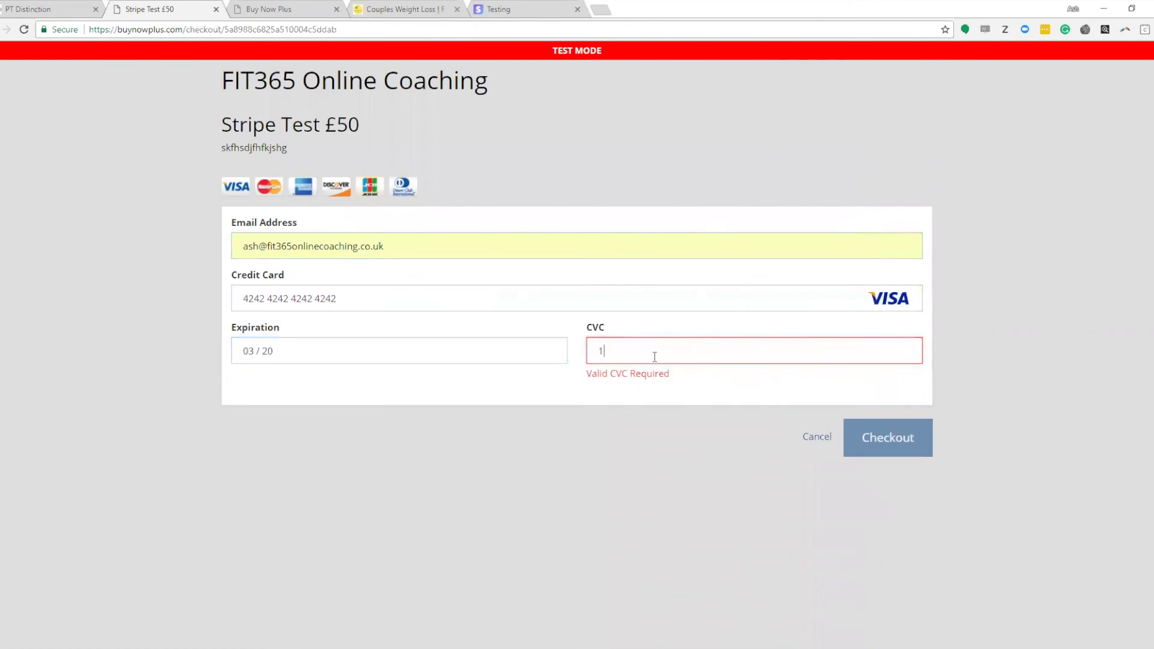
pyautogui.write('23')
pyautogui.click(879, 421)
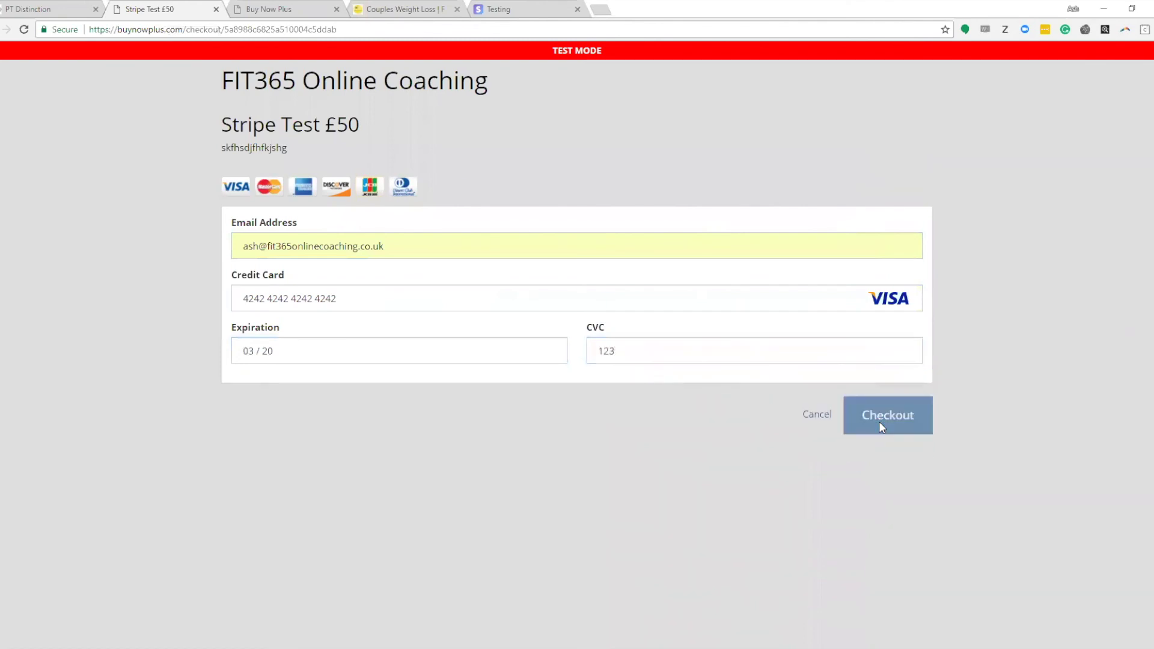